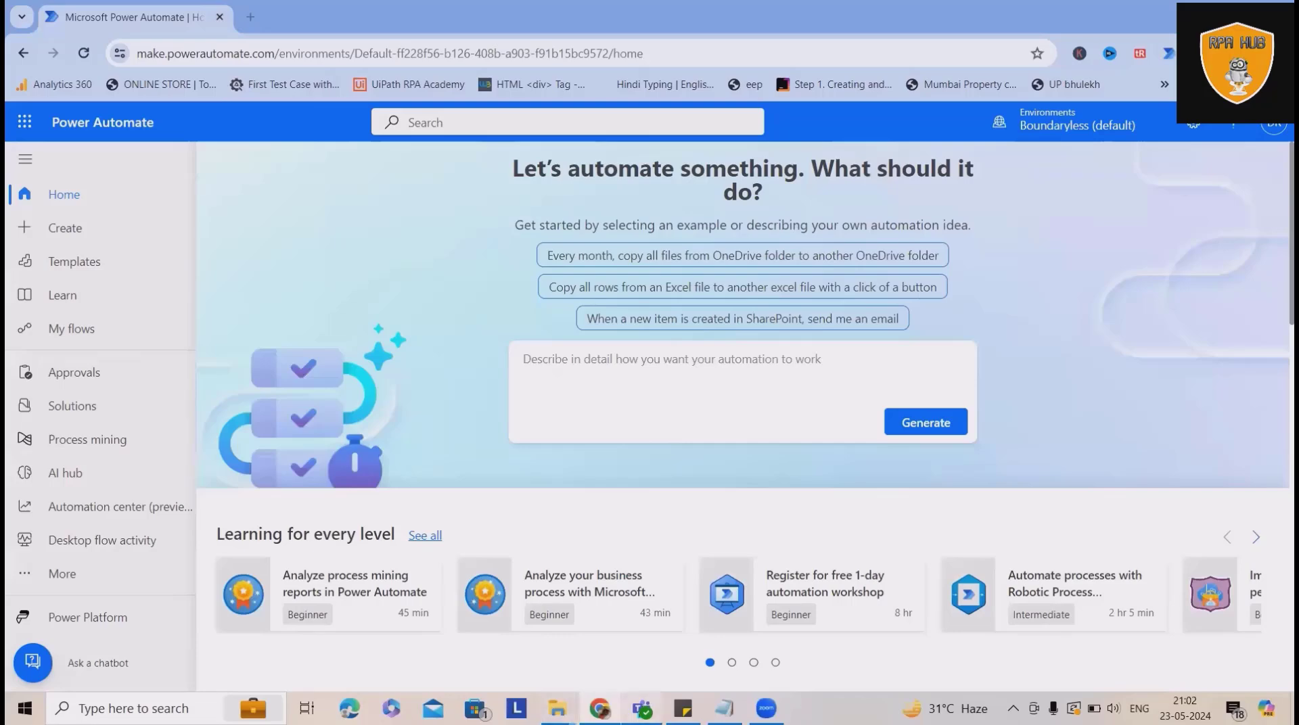
- Search the Teams Apps store for 'workf' to bring up the Workflows app
{"action": "left_click", "coordinate": [642, 708]}
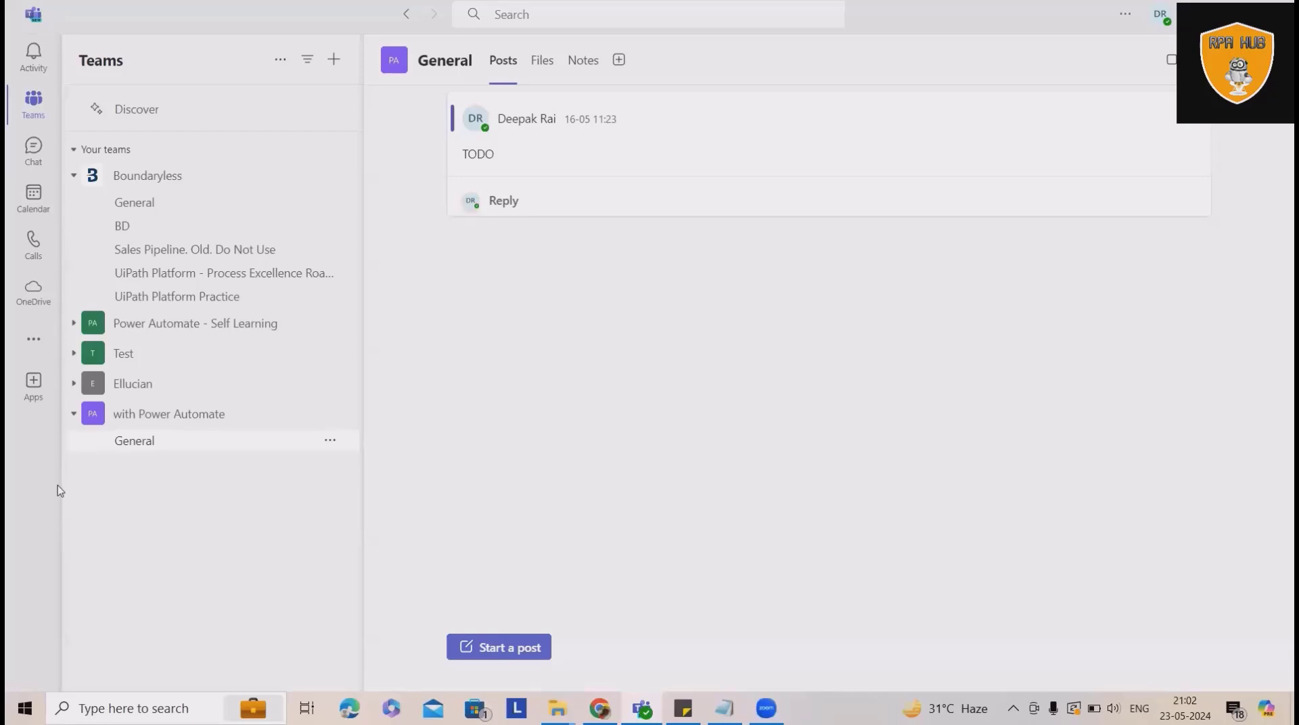
{"action": "left_click", "coordinate": [33, 384]}
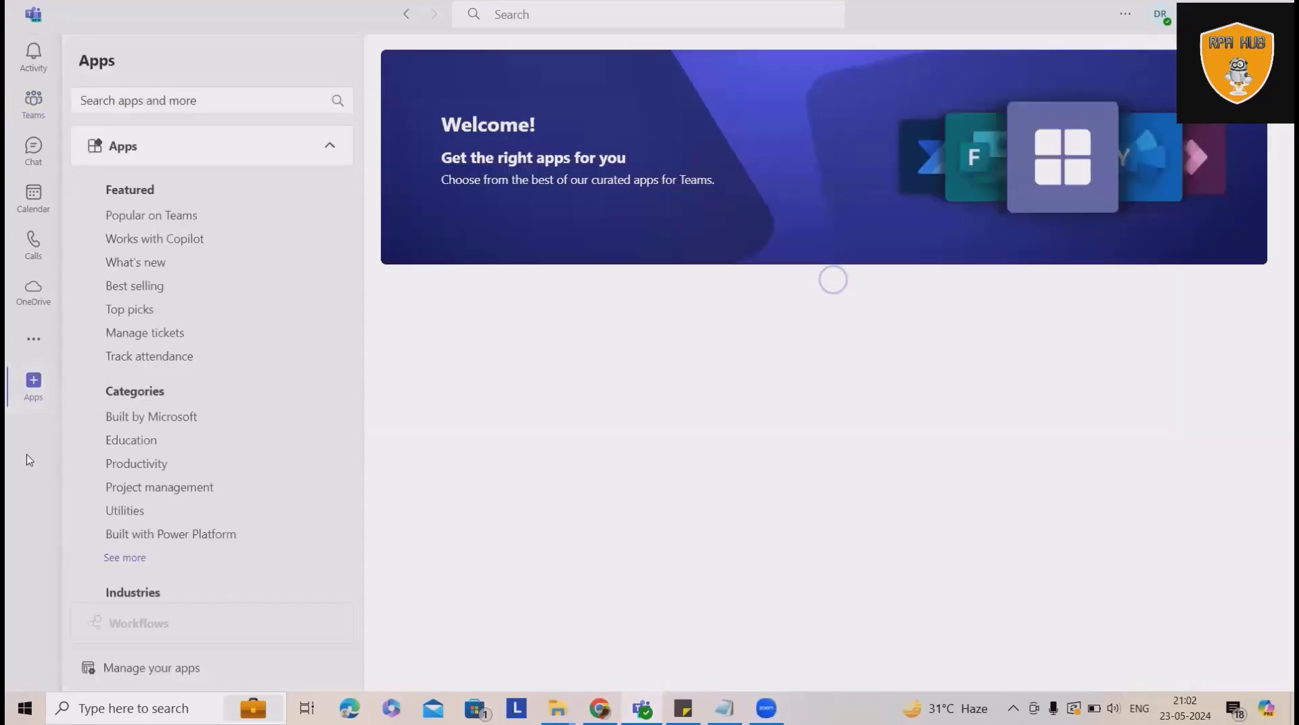
{"action": "left_click", "coordinate": [194, 102]}
{"action": "type", "text": "eork"}
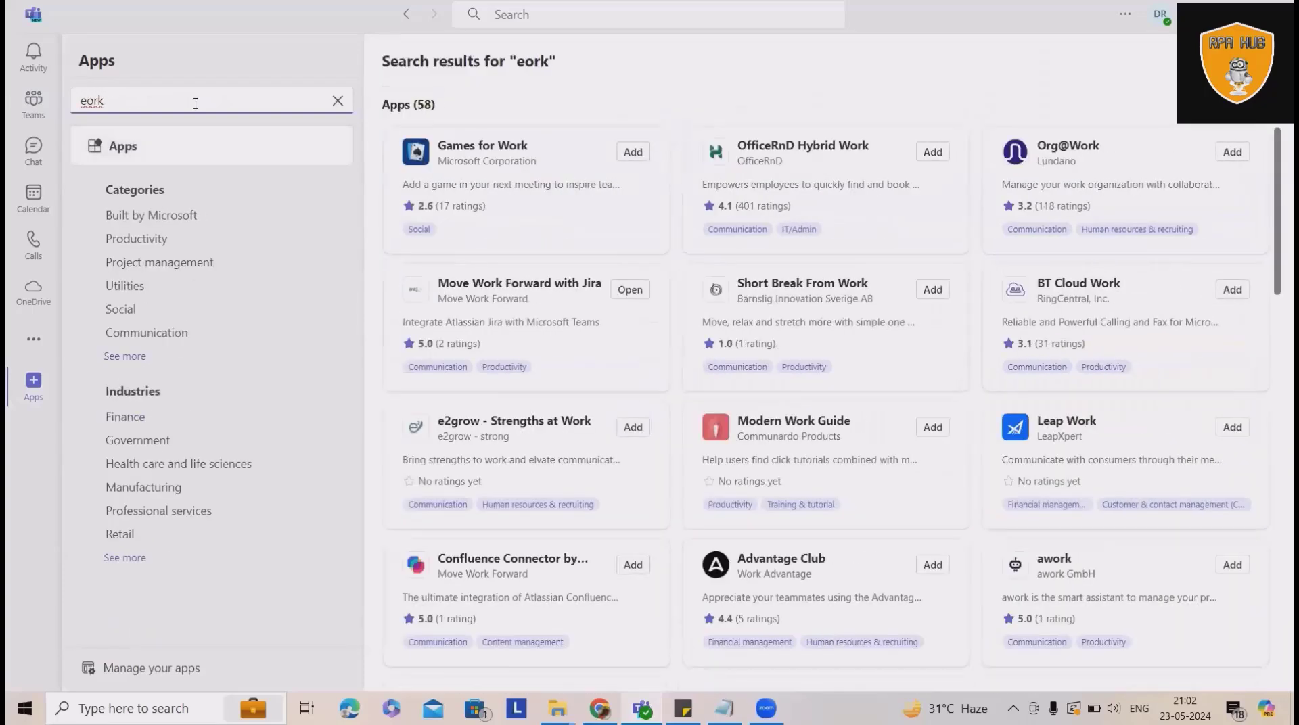
{"action": "key", "text": "BackSpace"}
{"action": "key", "text": "BackSpace"}
{"action": "key", "text": "BackSpace"}
{"action": "key", "text": "BackSpace"}
{"action": "type", "text": "work"}
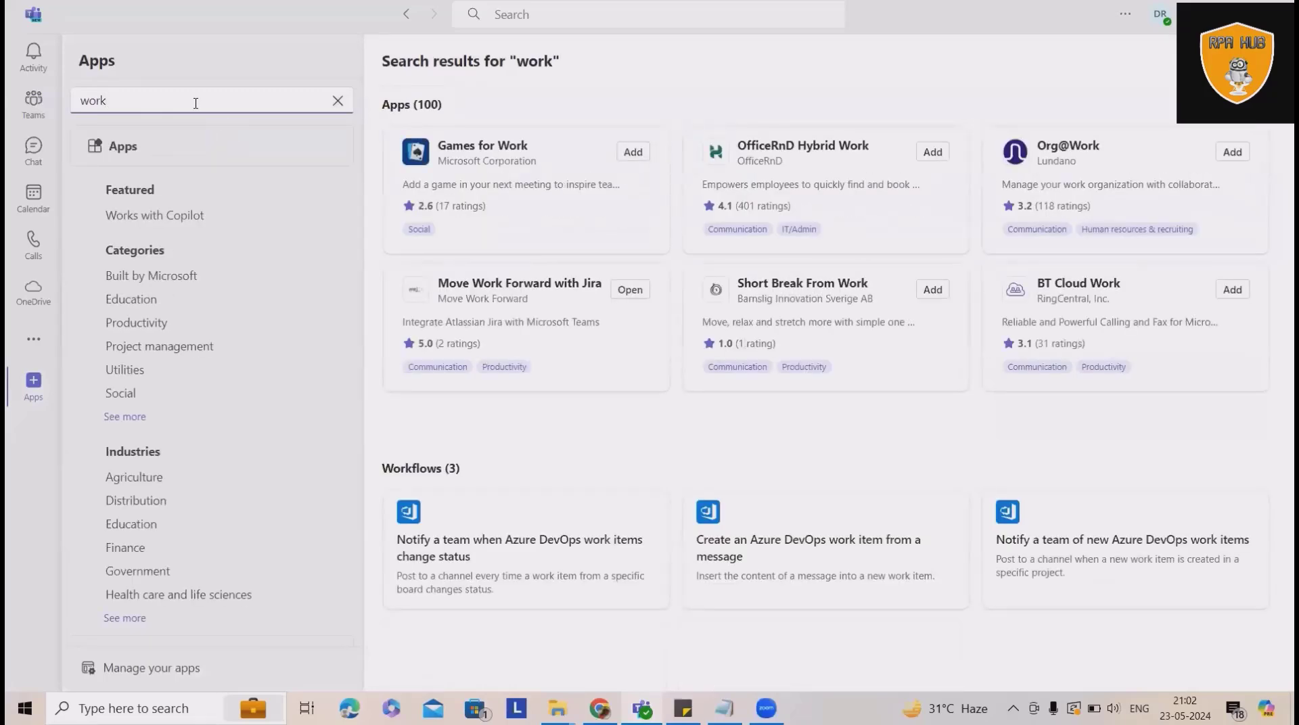
{"action": "type", "text": "f"}
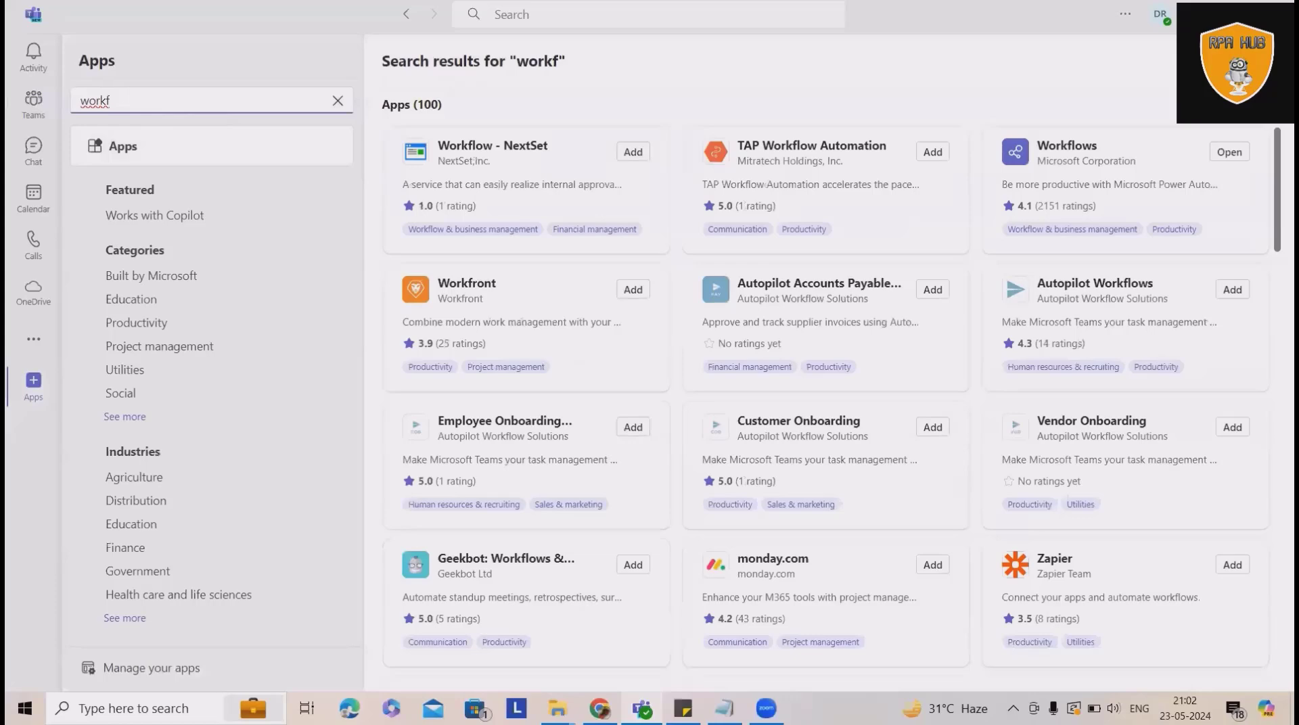
{"action": "key", "text": "alt+Tab"}
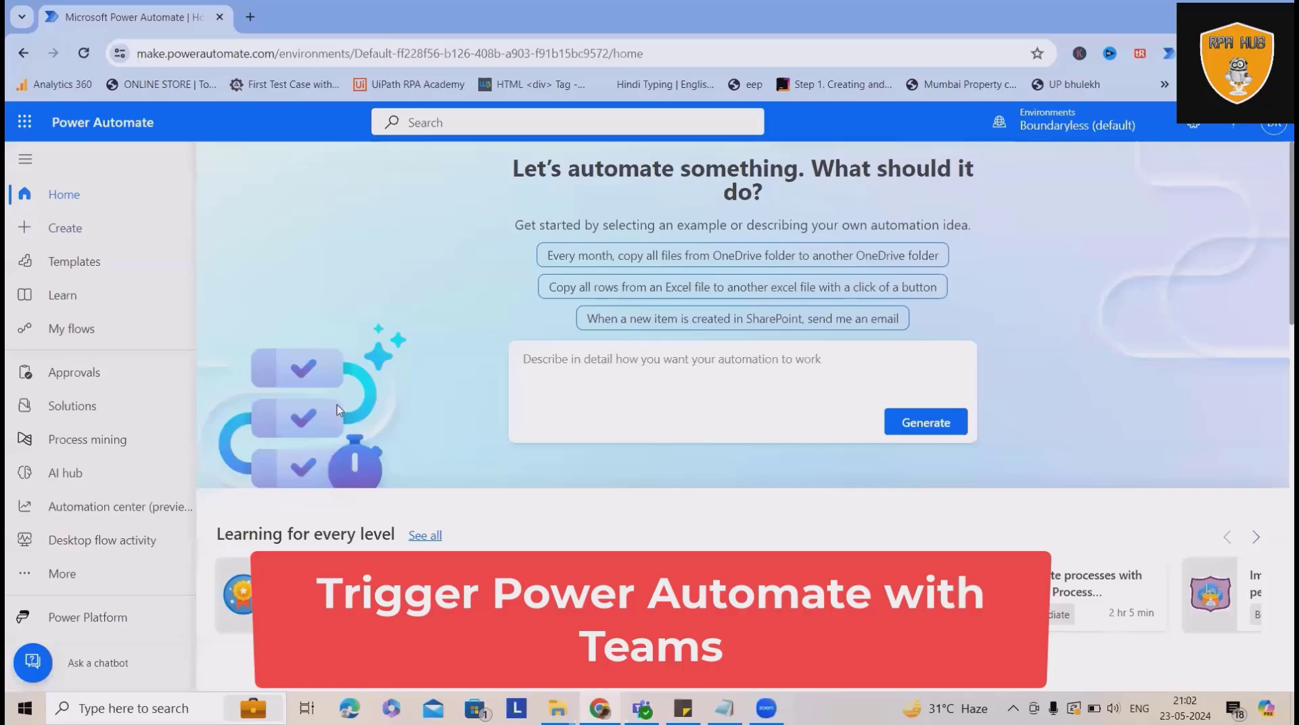
{"action": "key", "text": "alt+Tab"}
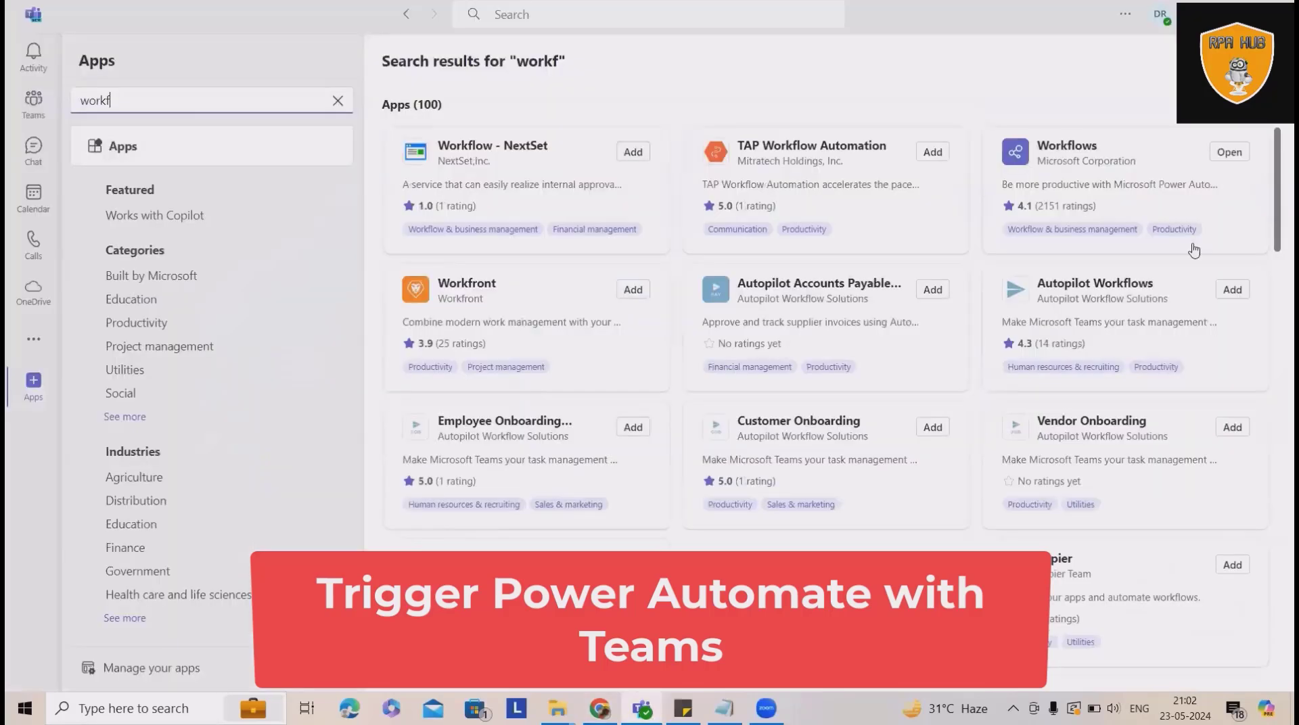
- Open the Workflows app and look over its five flows and Teams templates
{"action": "left_click", "coordinate": [1229, 155]}
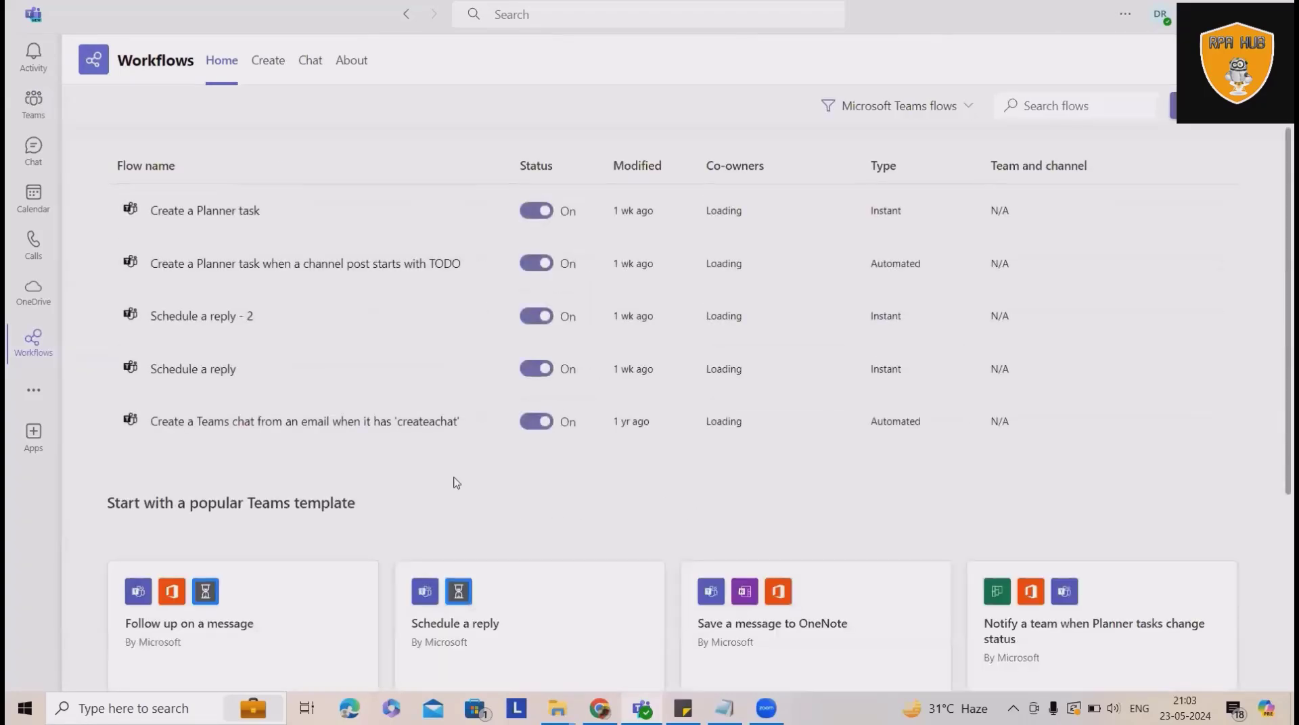
{"action": "scroll", "coordinate": [700, 448], "scroll_direction": "down", "scroll_amount": 4}
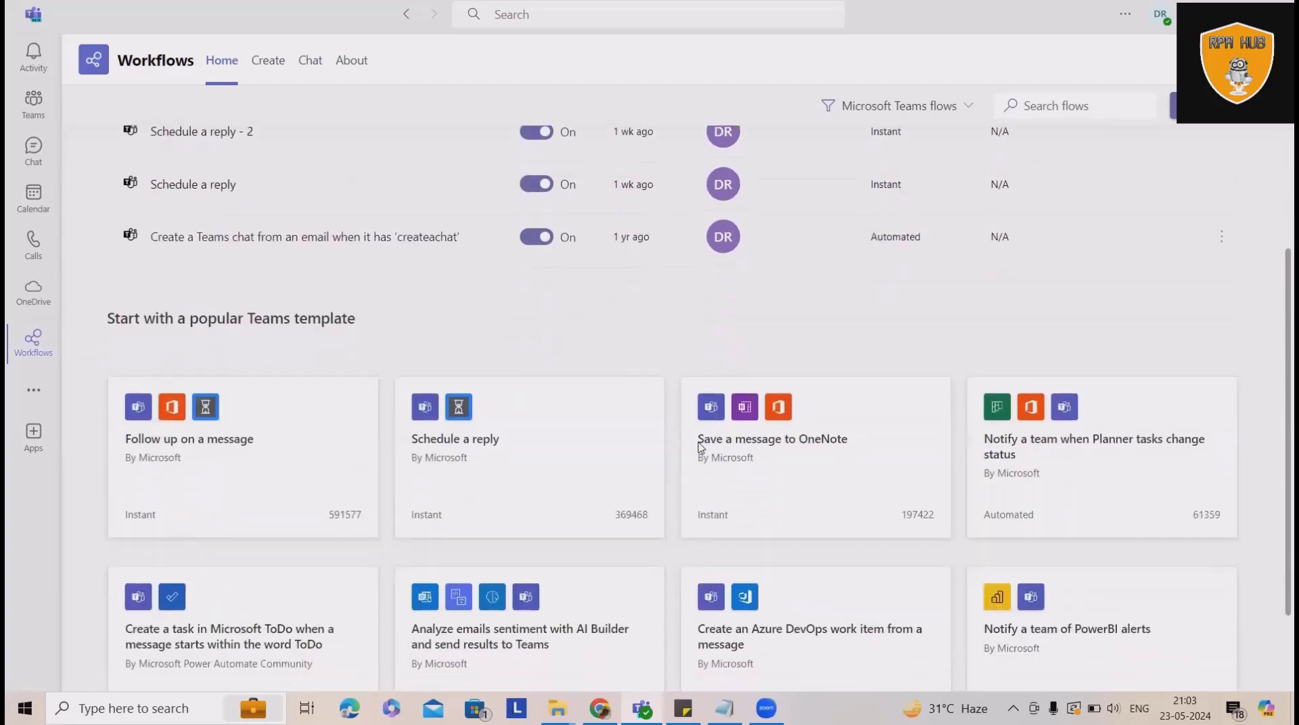
{"action": "scroll", "coordinate": [699, 445], "scroll_direction": "up", "scroll_amount": 4}
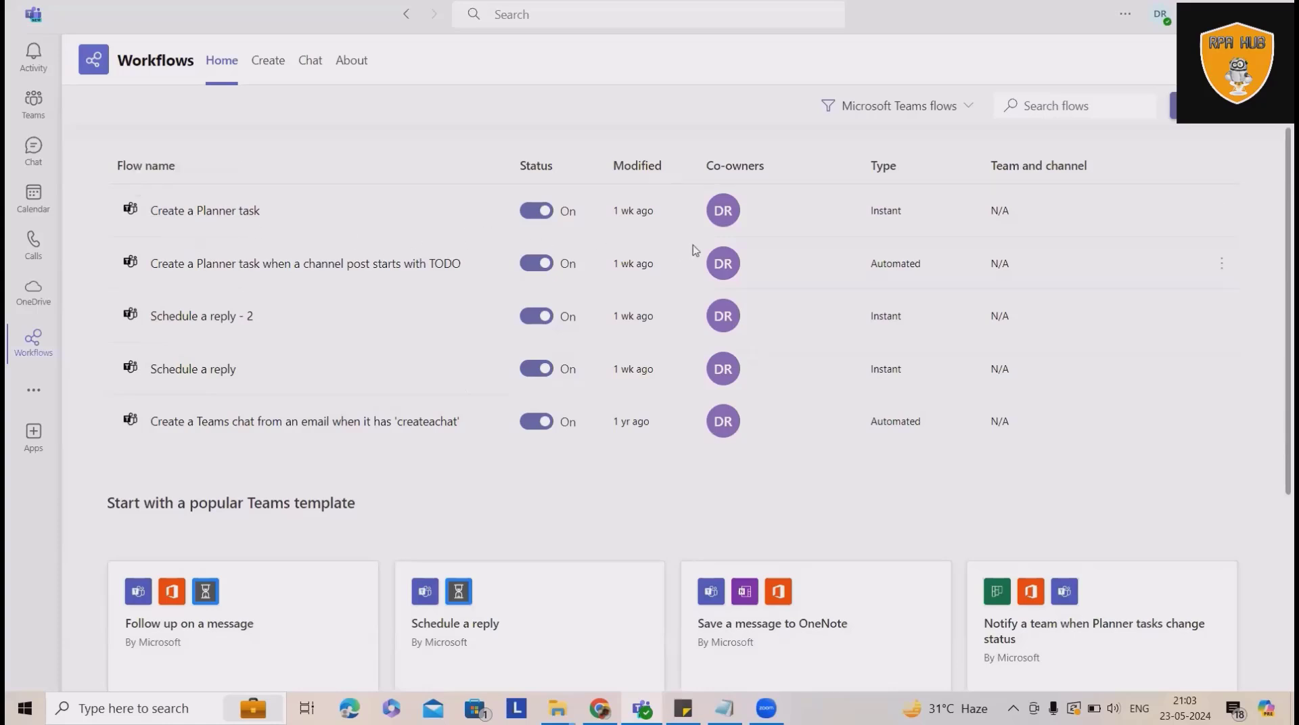
- Open the 'Create a Planner task' flow details and scroll through them
{"action": "left_click", "coordinate": [203, 217]}
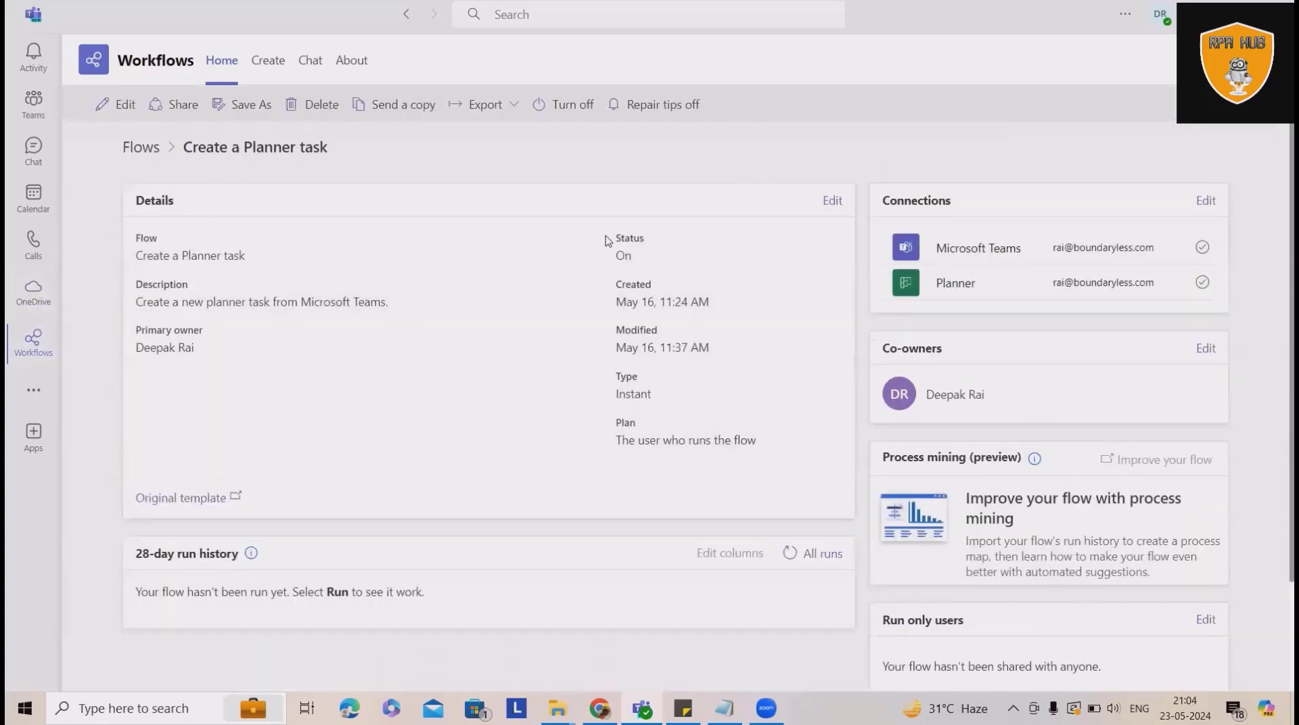
{"action": "scroll", "coordinate": [655, 318], "scroll_direction": "down", "scroll_amount": 2}
{"action": "scroll", "coordinate": [660, 333], "scroll_direction": "up", "scroll_amount": 2}
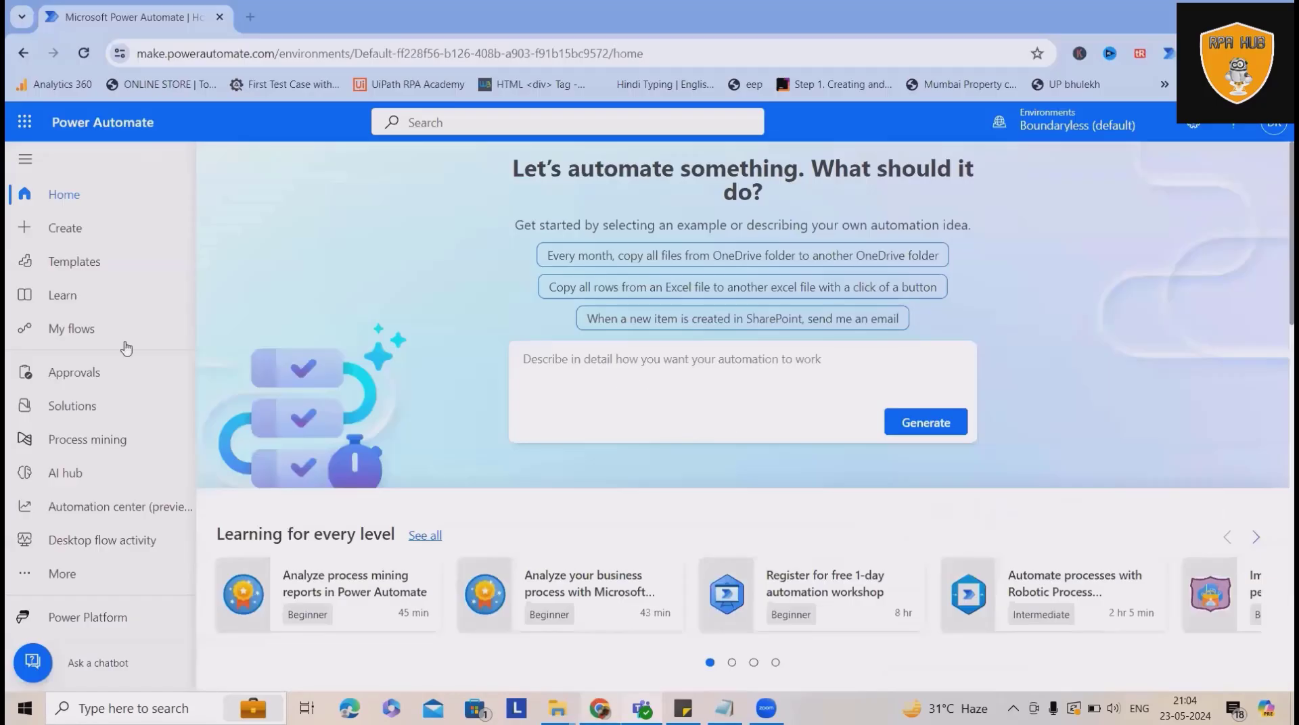
- Show My flows in Power Automate and scroll the Cloud flows list
{"action": "left_click", "coordinate": [67, 329]}
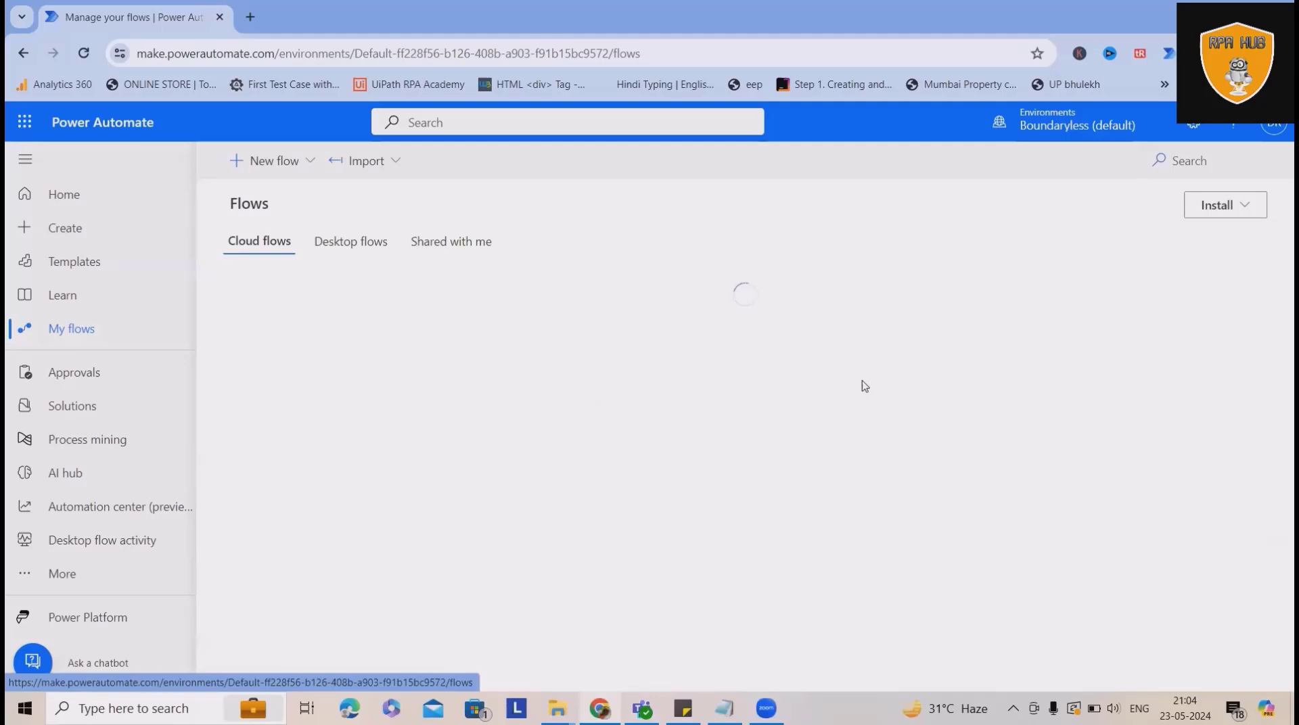
{"action": "scroll", "coordinate": [436, 348], "scroll_direction": "down", "scroll_amount": 6}
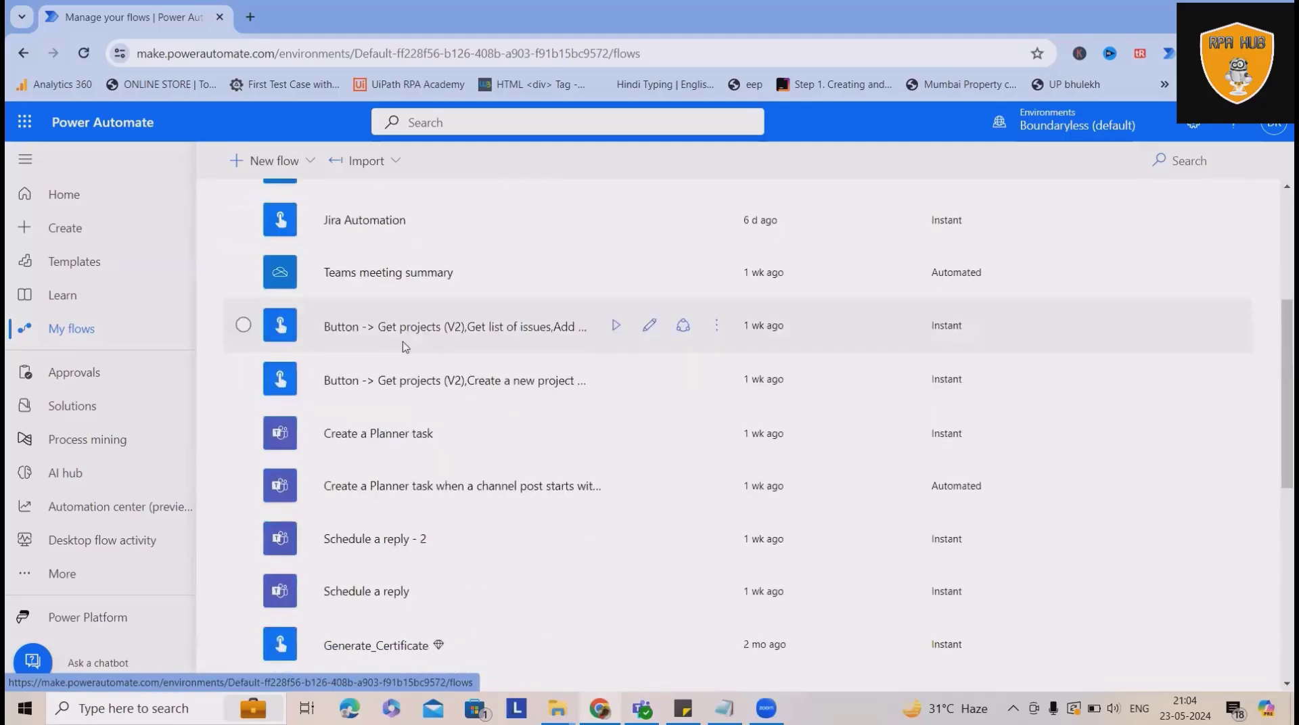
{"action": "scroll", "coordinate": [436, 348], "scroll_direction": "up", "scroll_amount": 6}
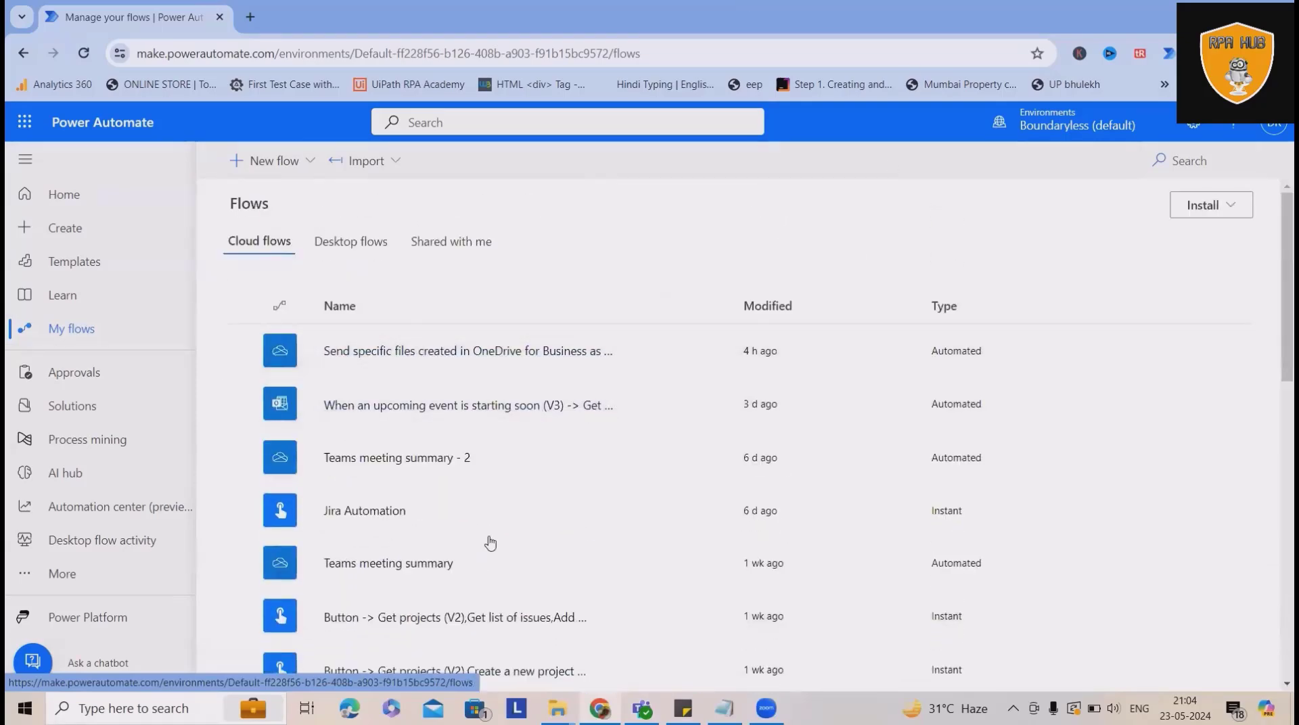
- Return to the 'Create a Planner task' details in the Teams window
{"action": "mouse_move", "coordinate": [599, 708]}
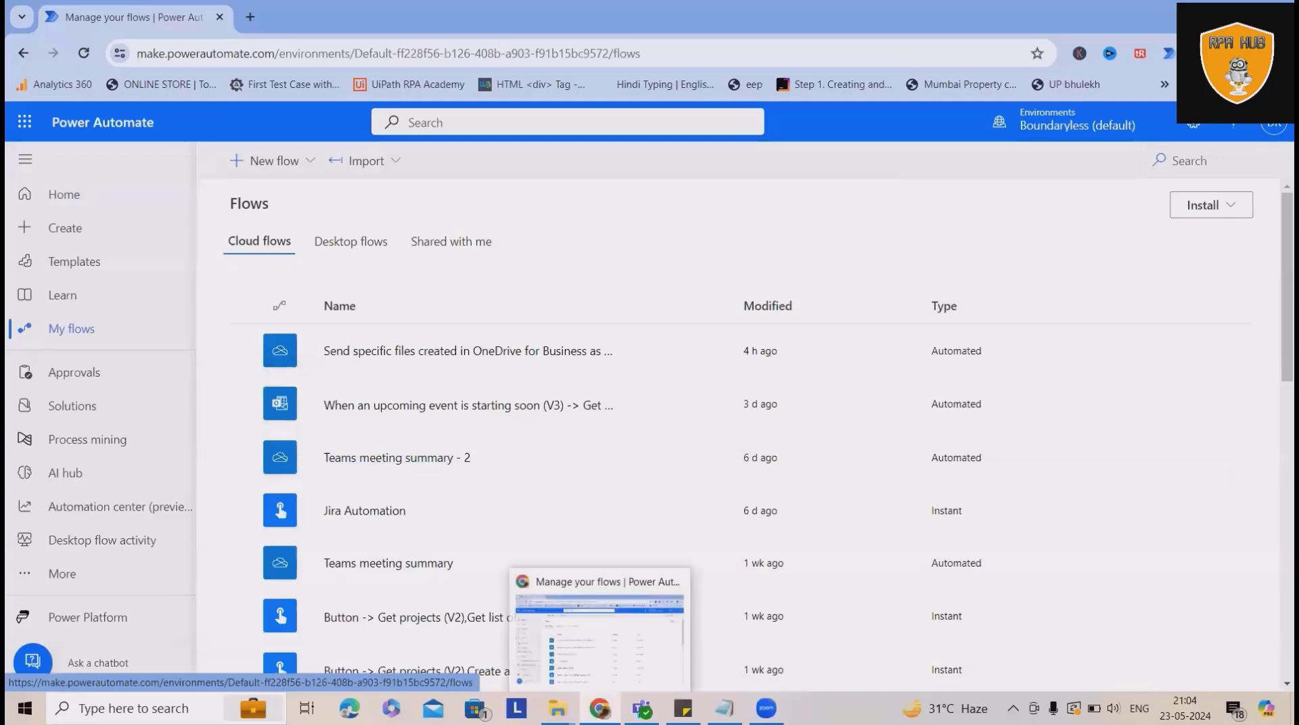
{"action": "mouse_move", "coordinate": [642, 708]}
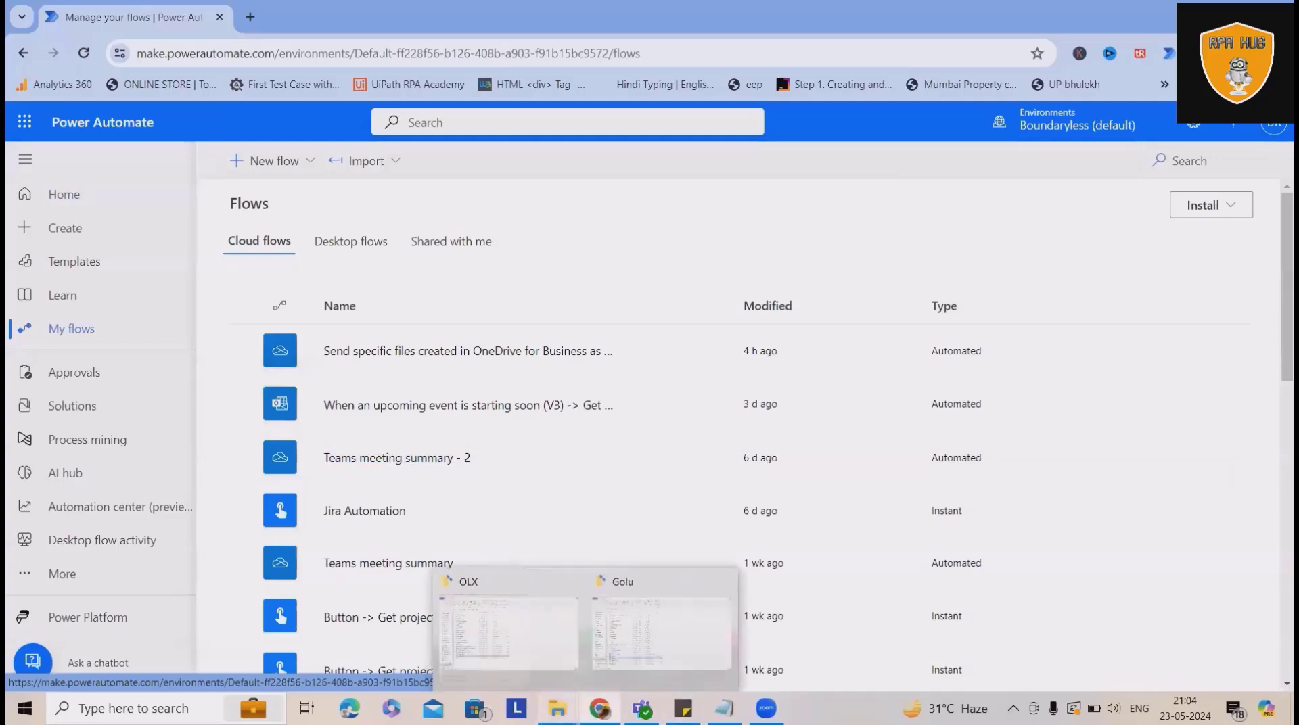
{"action": "left_click", "coordinate": [652, 629]}
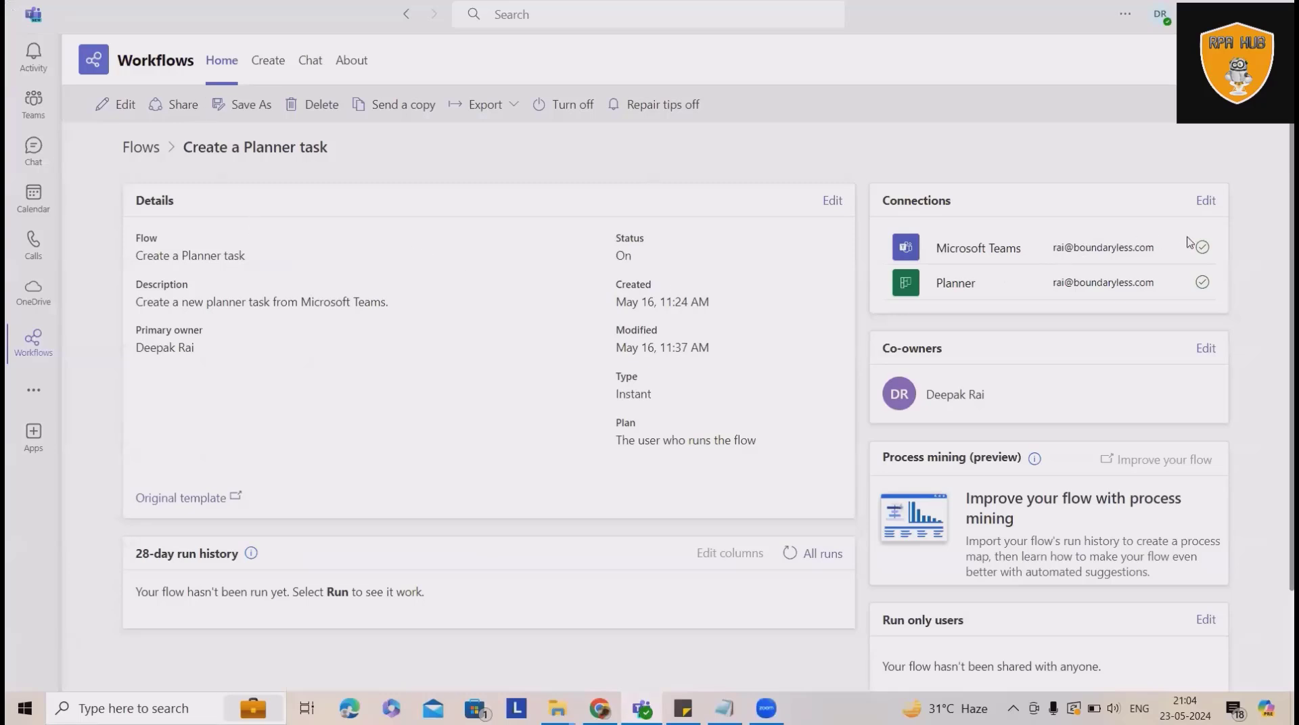
- Save the 'Create a Planner task' flow in the designer without testing, then return to the list
{"action": "left_click", "coordinate": [119, 105]}
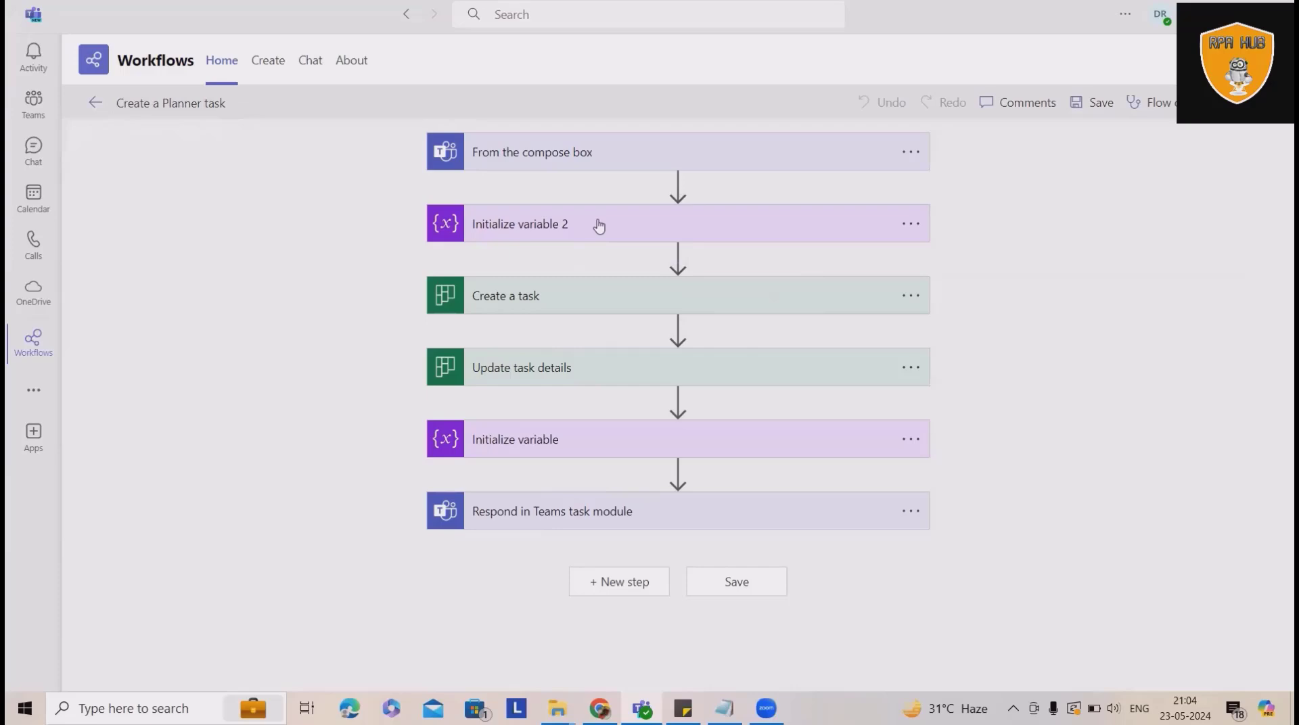
{"action": "left_click", "coordinate": [1091, 110]}
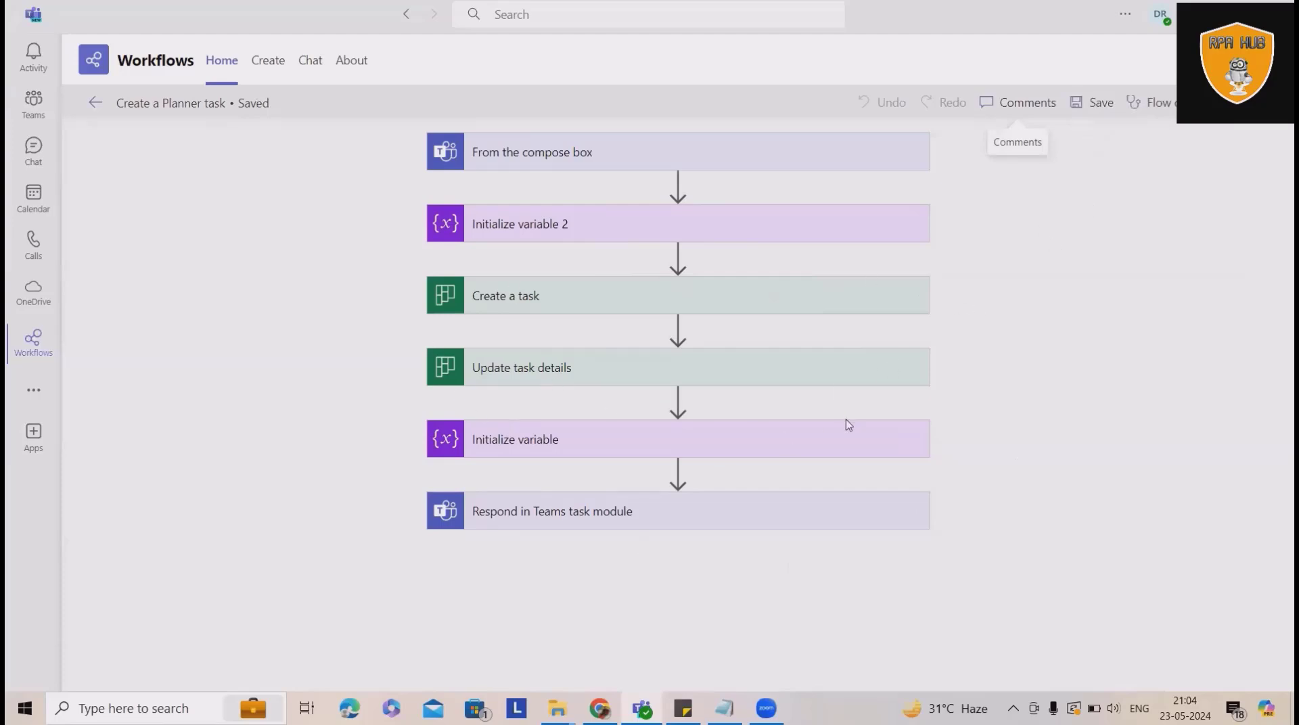
{"action": "left_click", "coordinate": [1257, 102]}
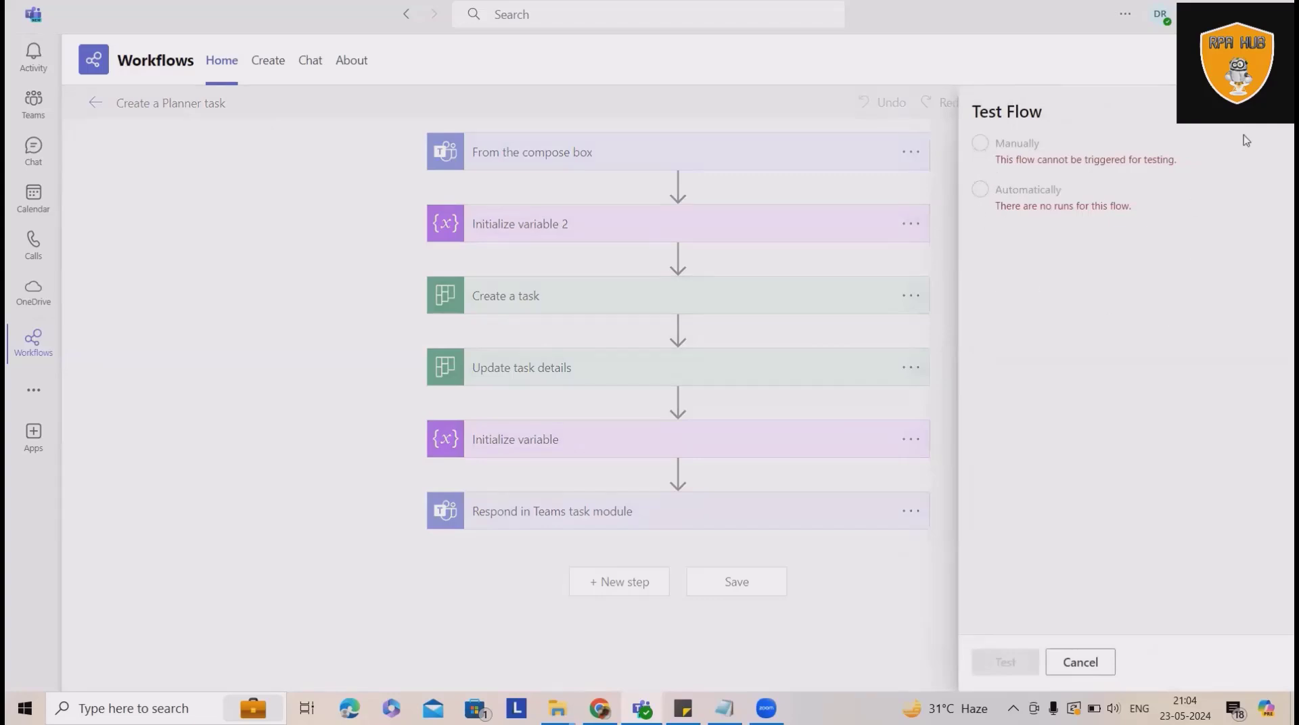
{"action": "left_click", "coordinate": [1272, 112]}
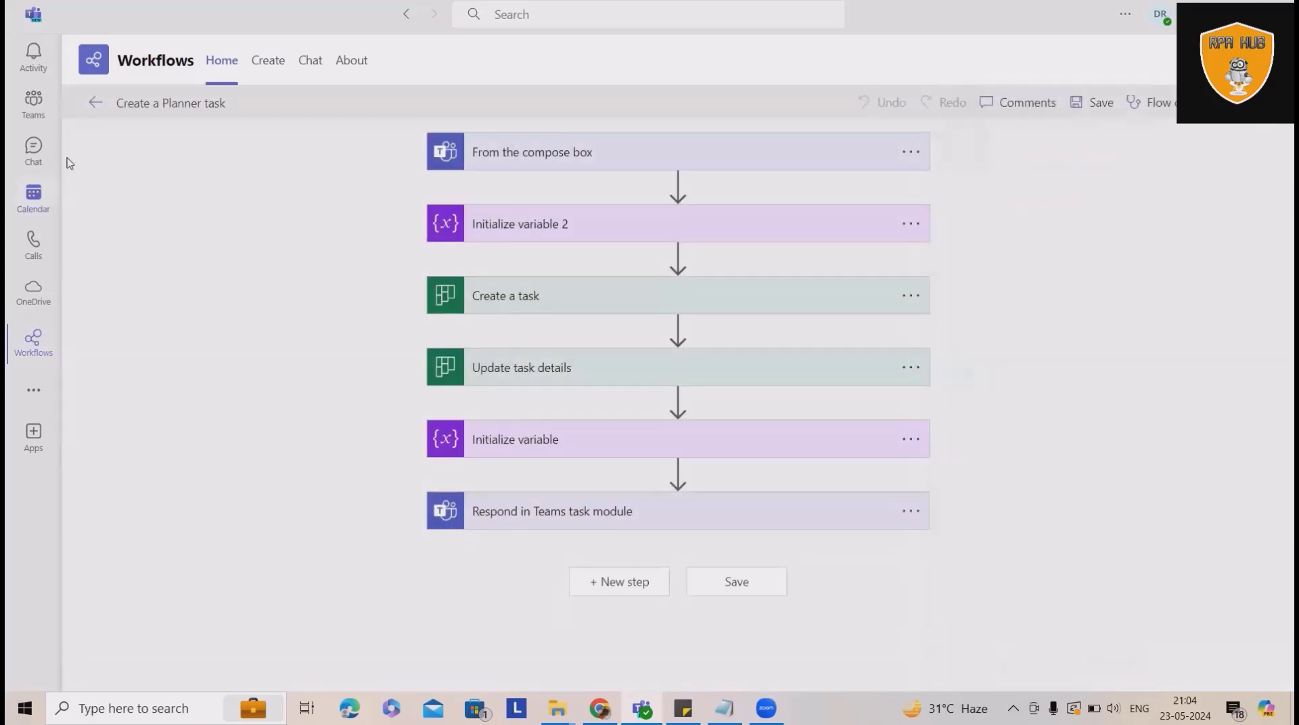
{"action": "left_click", "coordinate": [96, 103]}
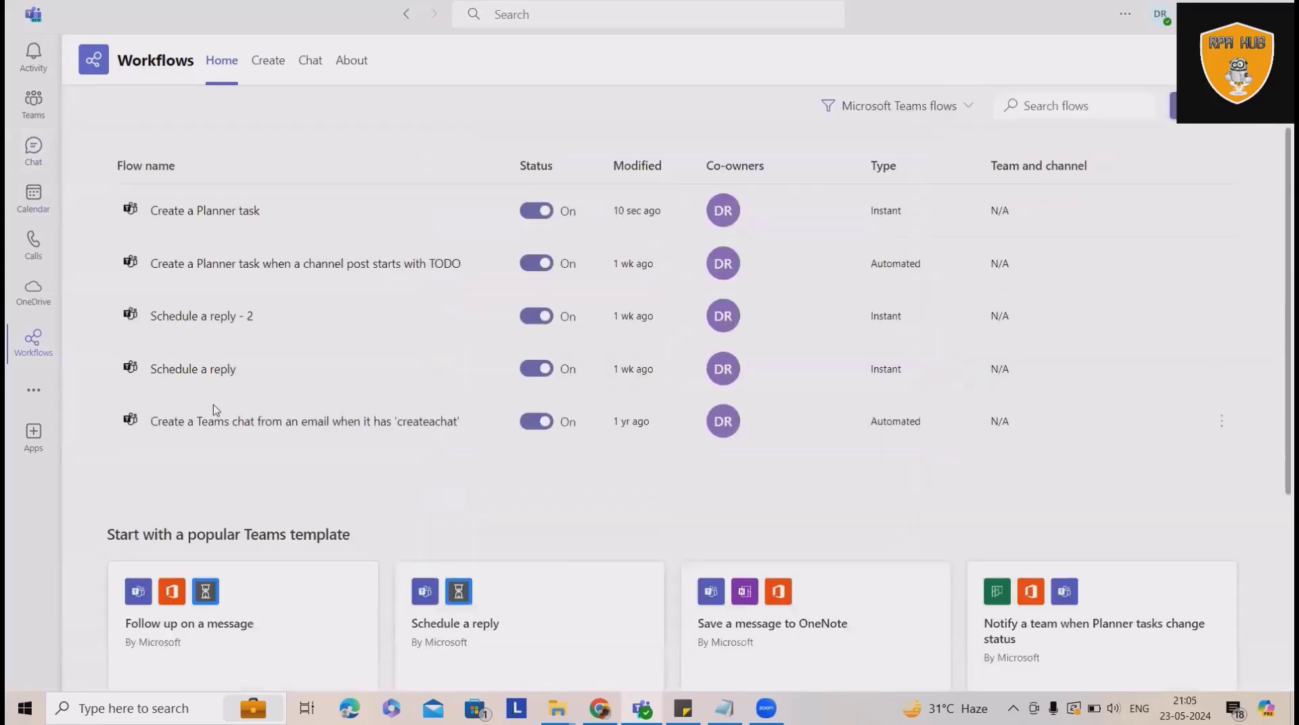
- Open the 'Schedule a reply - 2' flow details and load it into the editor
{"action": "left_click", "coordinate": [242, 318]}
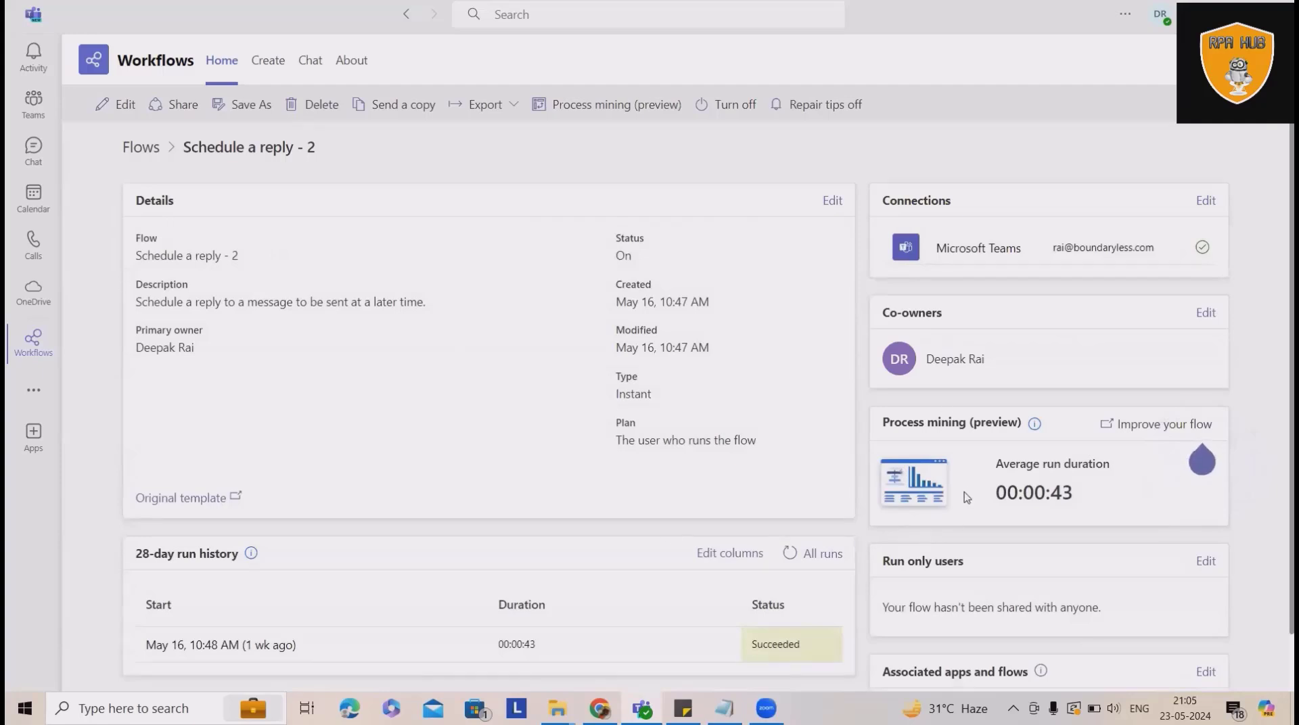
{"action": "scroll", "coordinate": [967, 497], "scroll_direction": "down", "scroll_amount": 1}
{"action": "scroll", "coordinate": [969, 498], "scroll_direction": "up", "scroll_amount": 1}
{"action": "scroll", "coordinate": [455, 426], "scroll_direction": "down", "scroll_amount": 1}
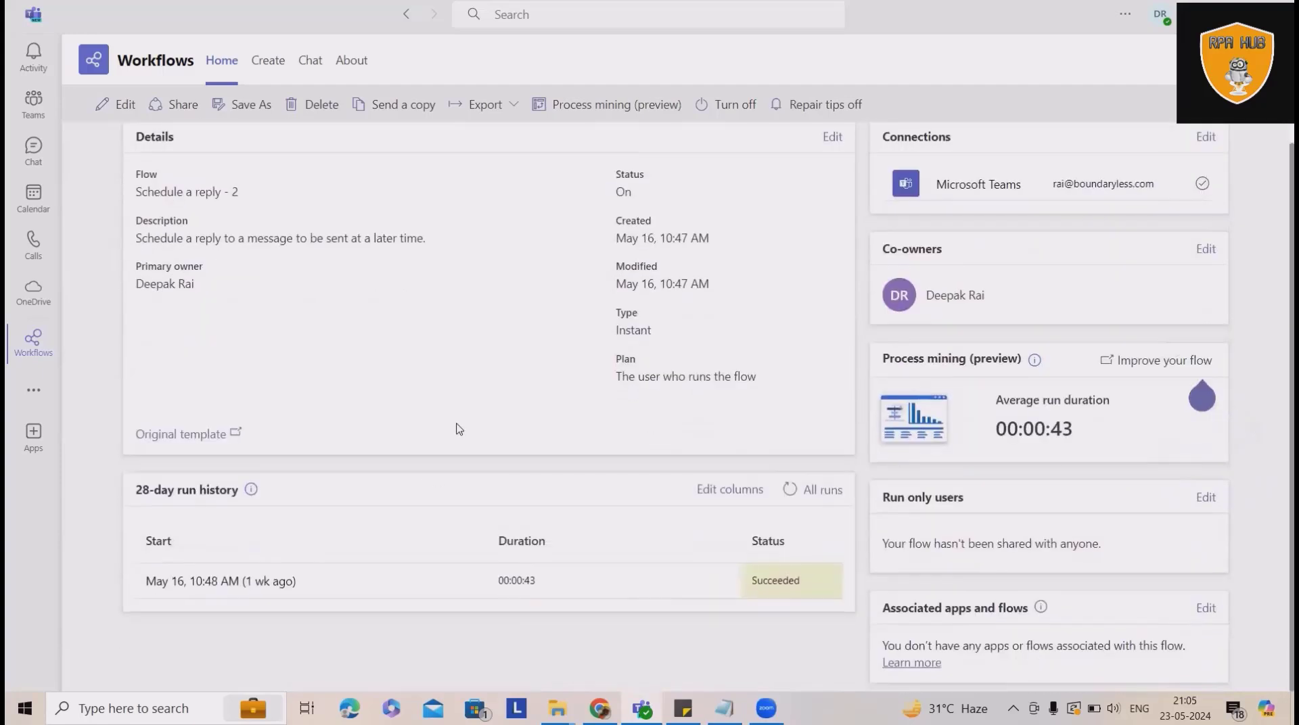
{"action": "left_click", "coordinate": [106, 98]}
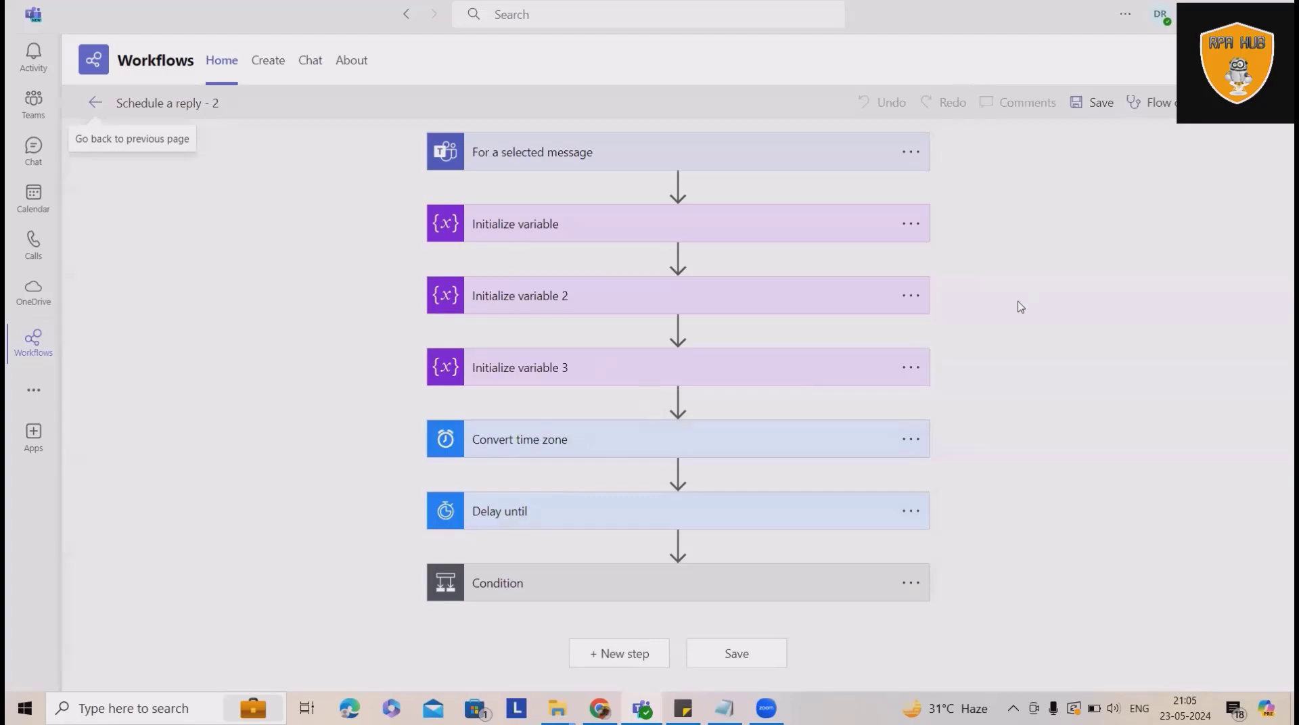
- Test the flow automatically using the recent Succeeded trigger run
{"action": "left_click", "coordinate": [1244, 102]}
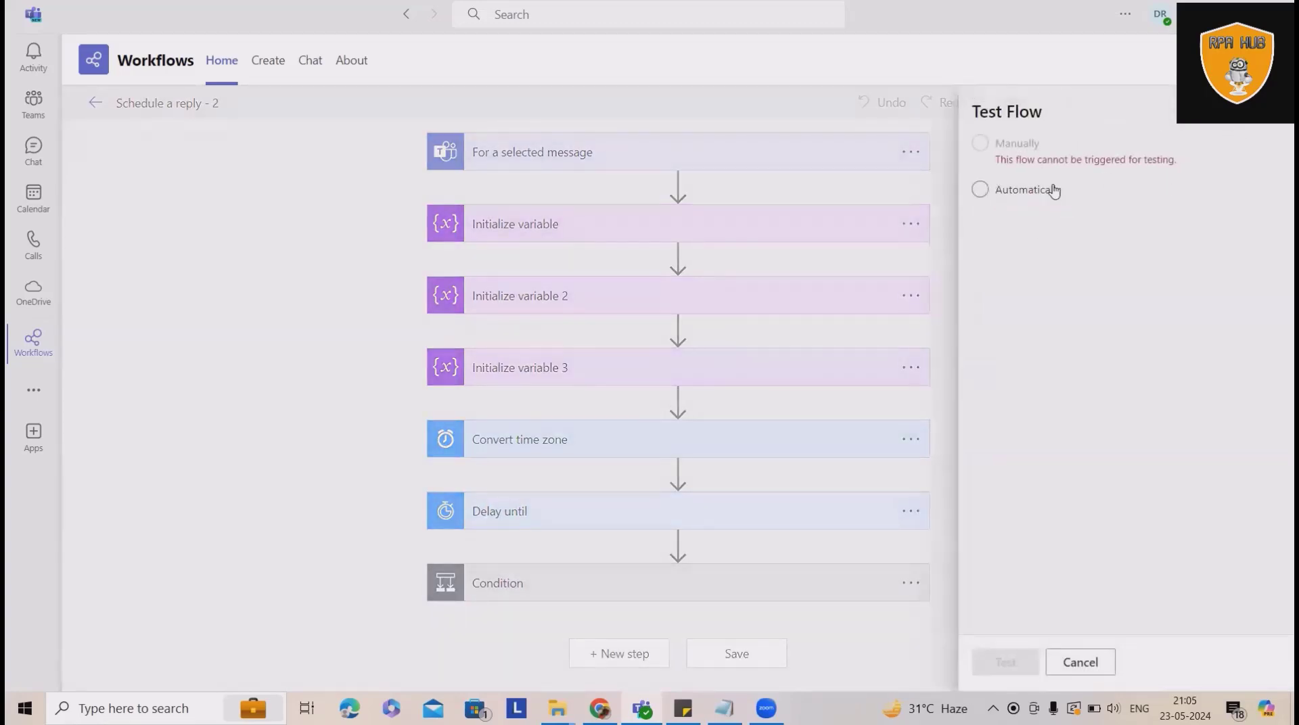
{"action": "left_click", "coordinate": [980, 190]}
{"action": "left_click", "coordinate": [1017, 224]}
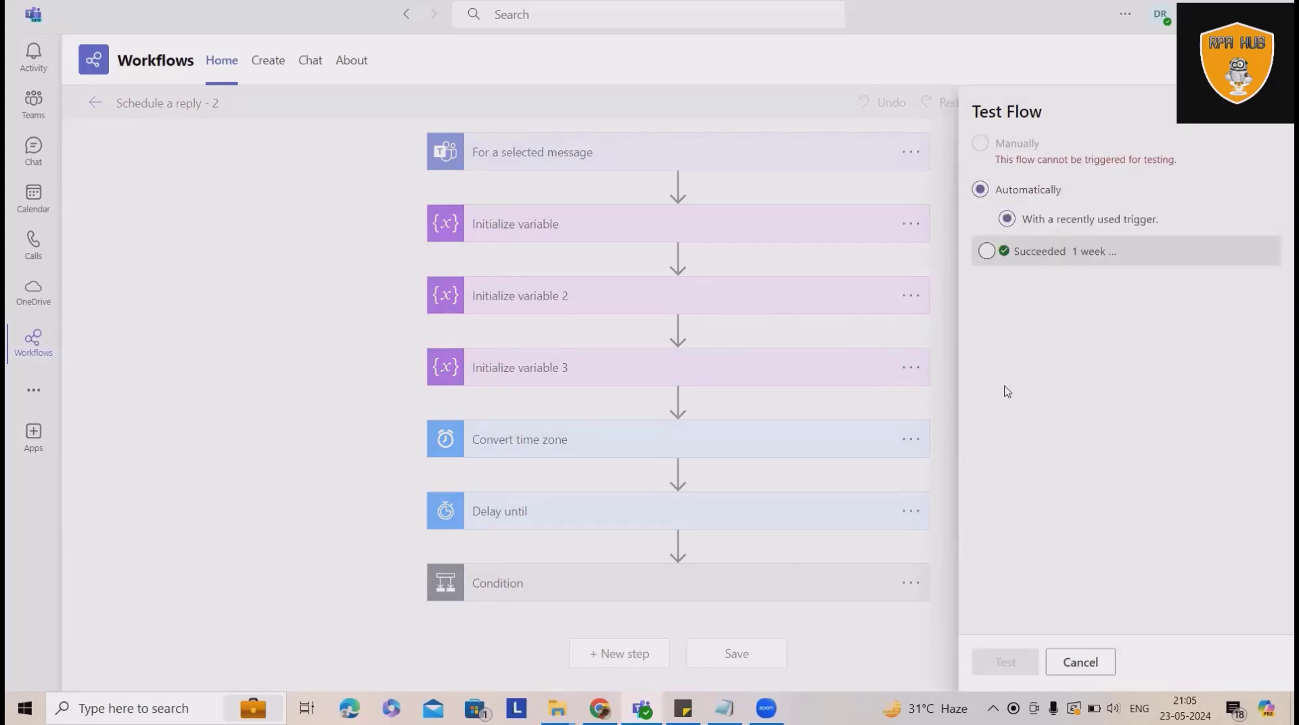
{"action": "left_click", "coordinate": [986, 251]}
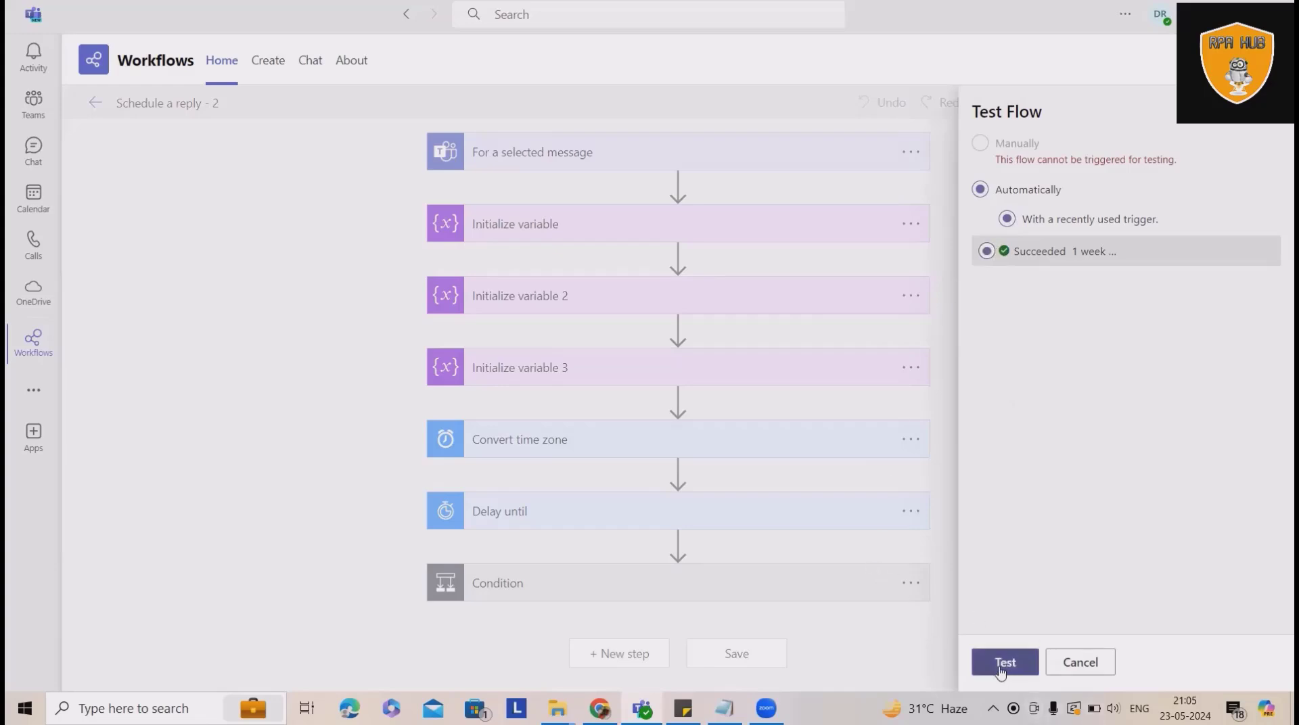
{"action": "left_click", "coordinate": [1005, 662]}
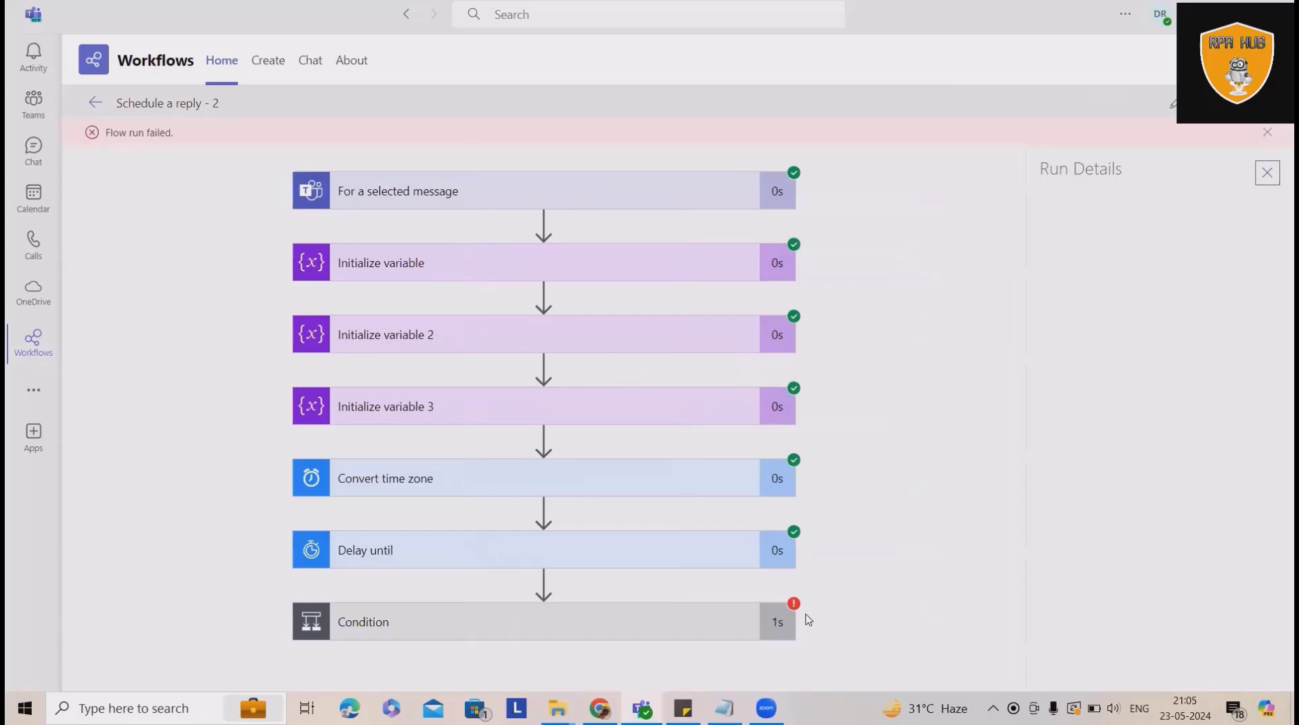
- Open the 'Schedule a reply' flow details and review its co-owner sharing settings
{"action": "left_click", "coordinate": [95, 103]}
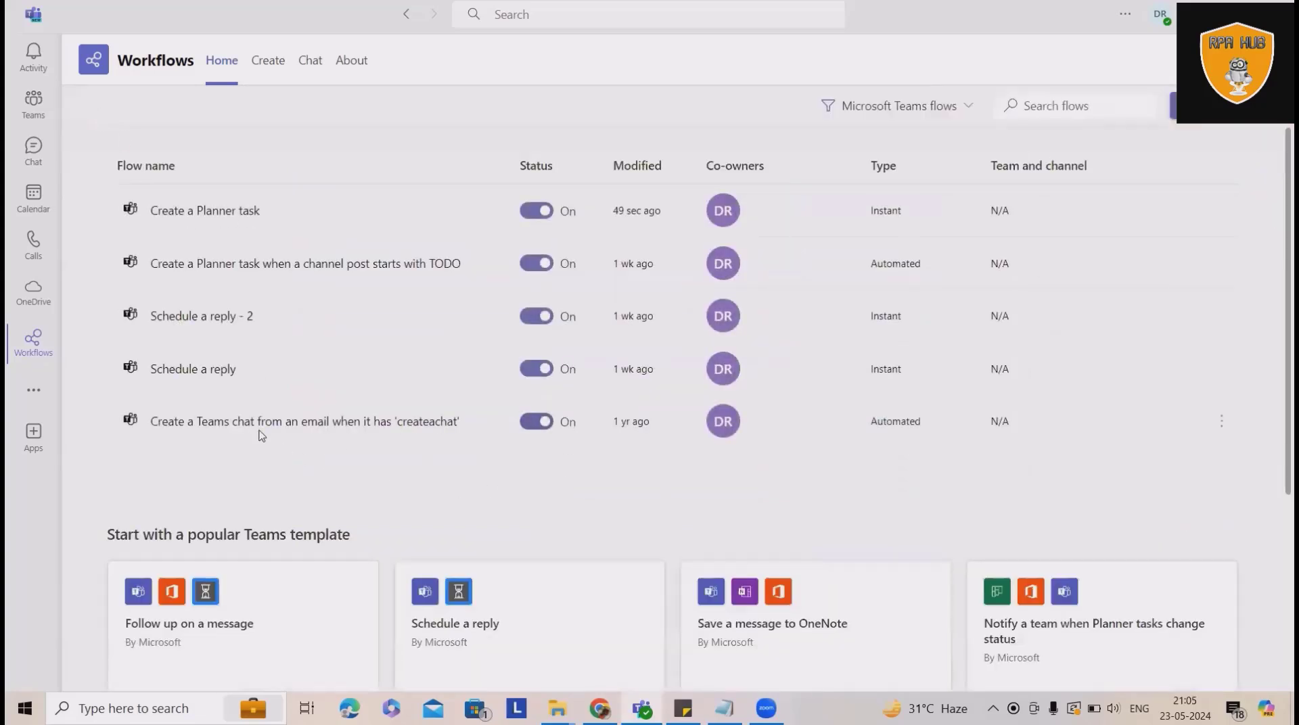
{"action": "left_click", "coordinate": [215, 372]}
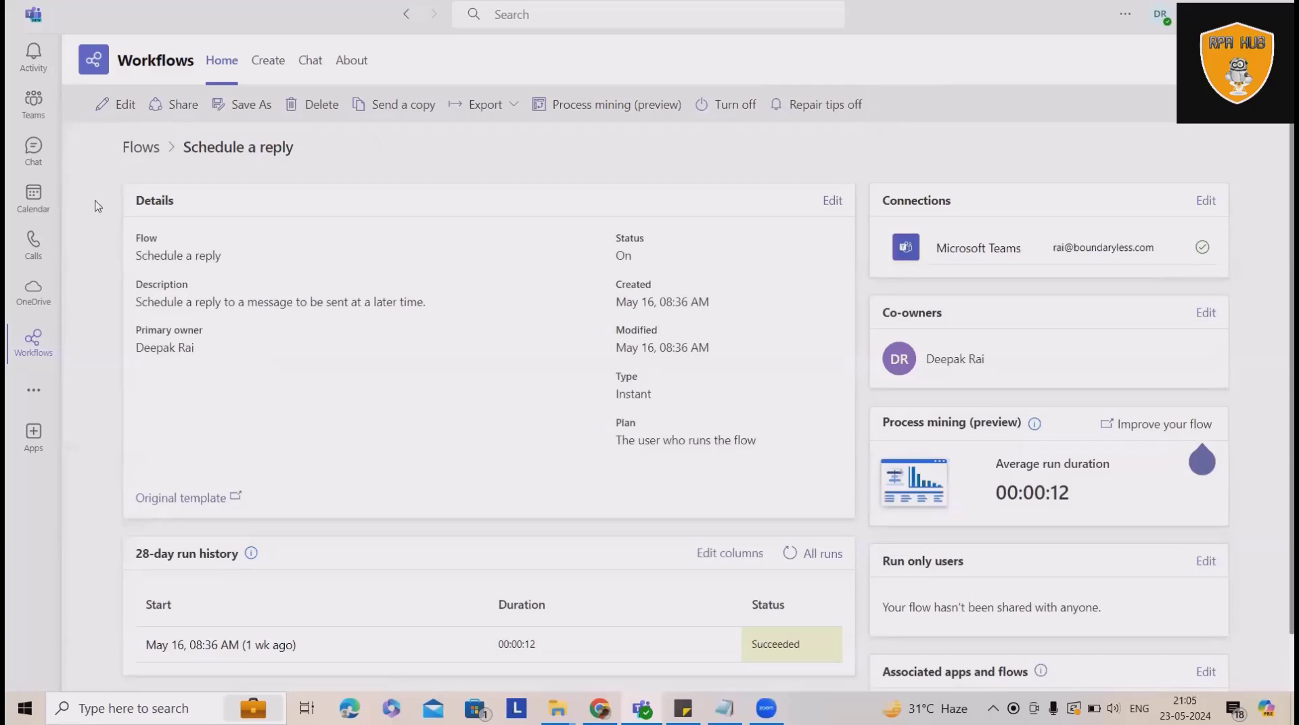
{"action": "left_click", "coordinate": [173, 120]}
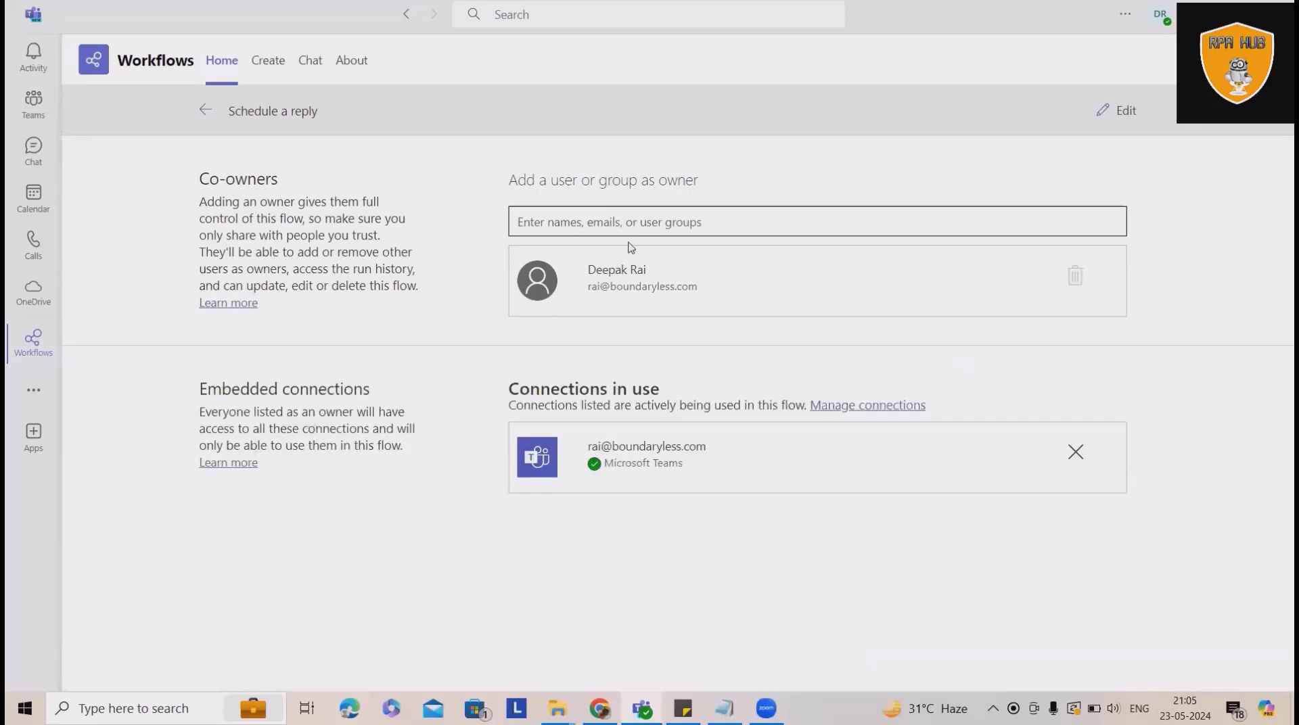
{"action": "left_click", "coordinate": [202, 113]}
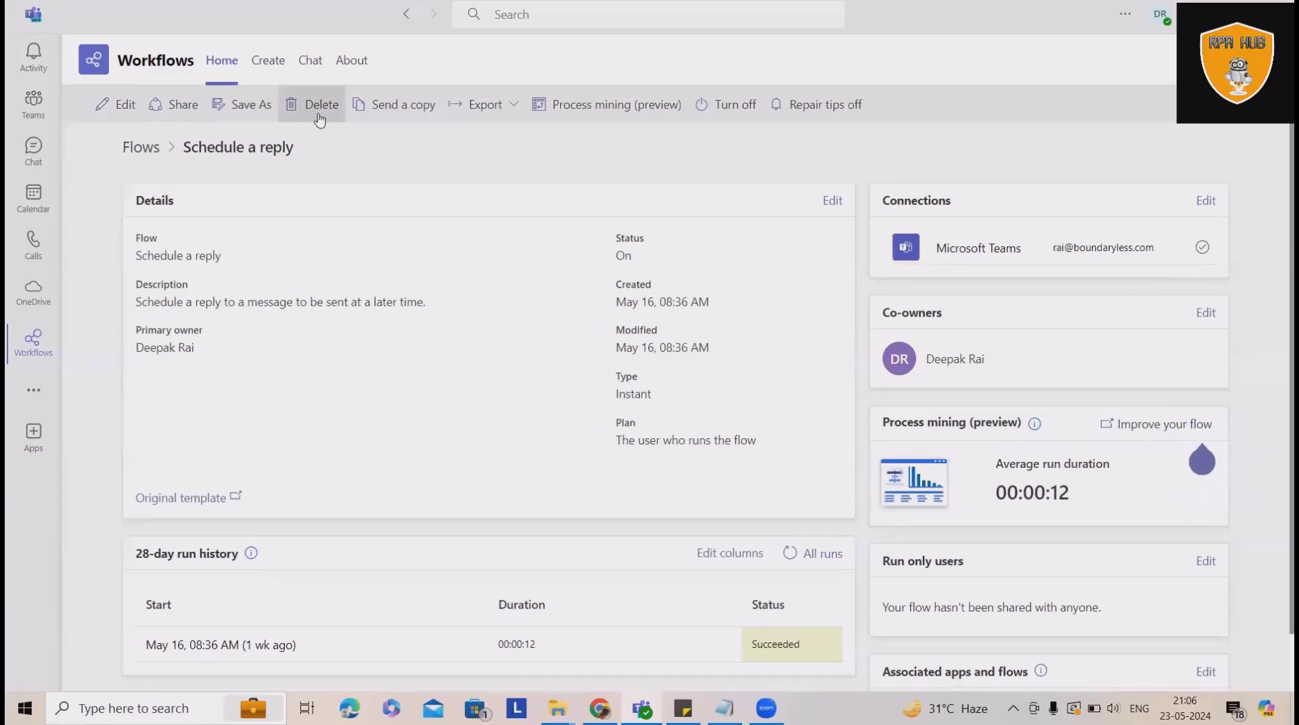
- Show the flow's Export dropdown options
{"action": "left_click", "coordinate": [501, 103]}
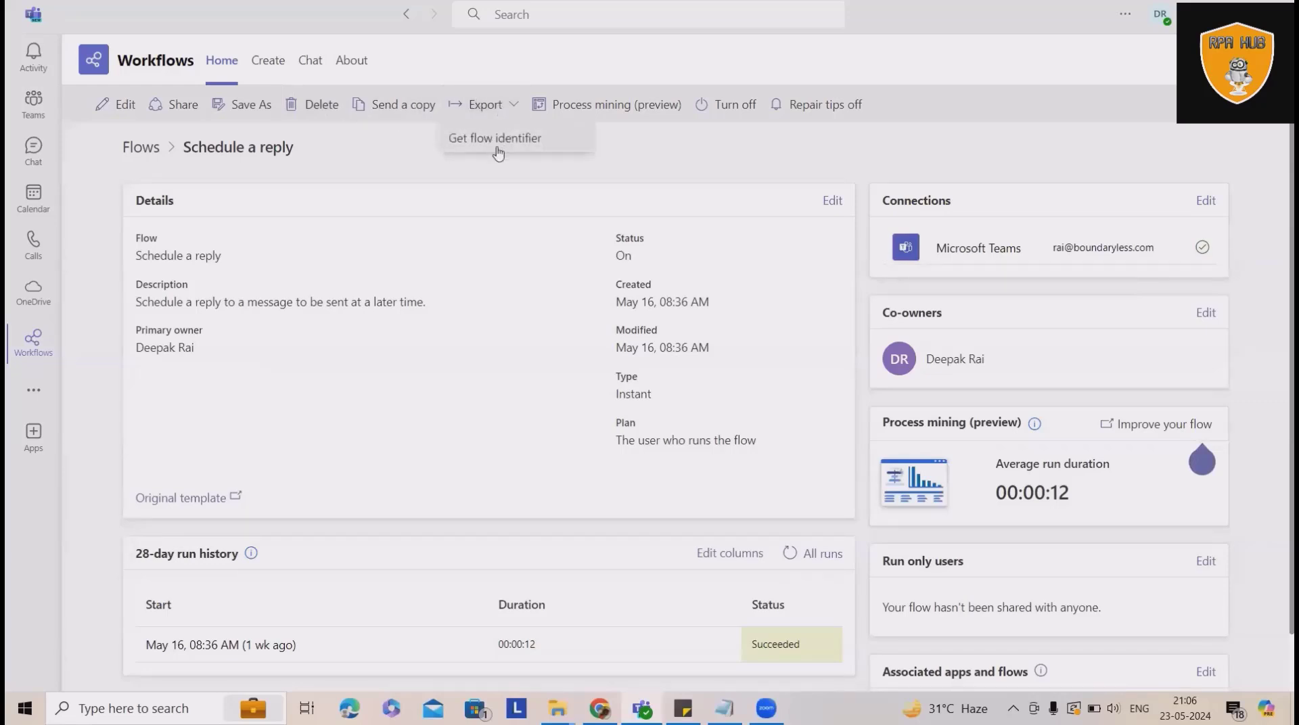
{"action": "left_click", "coordinate": [506, 110]}
{"action": "left_click", "coordinate": [507, 110]}
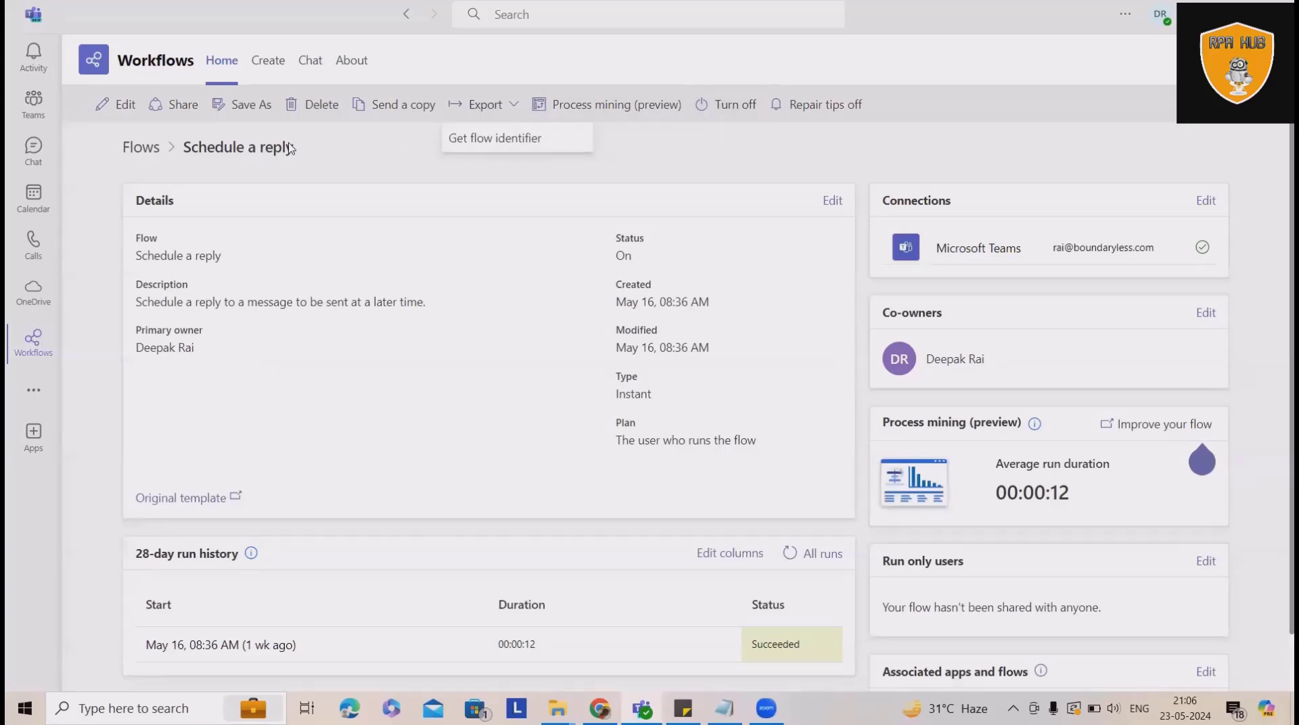
{"action": "scroll", "coordinate": [660, 541], "scroll_direction": "down", "scroll_amount": 1}
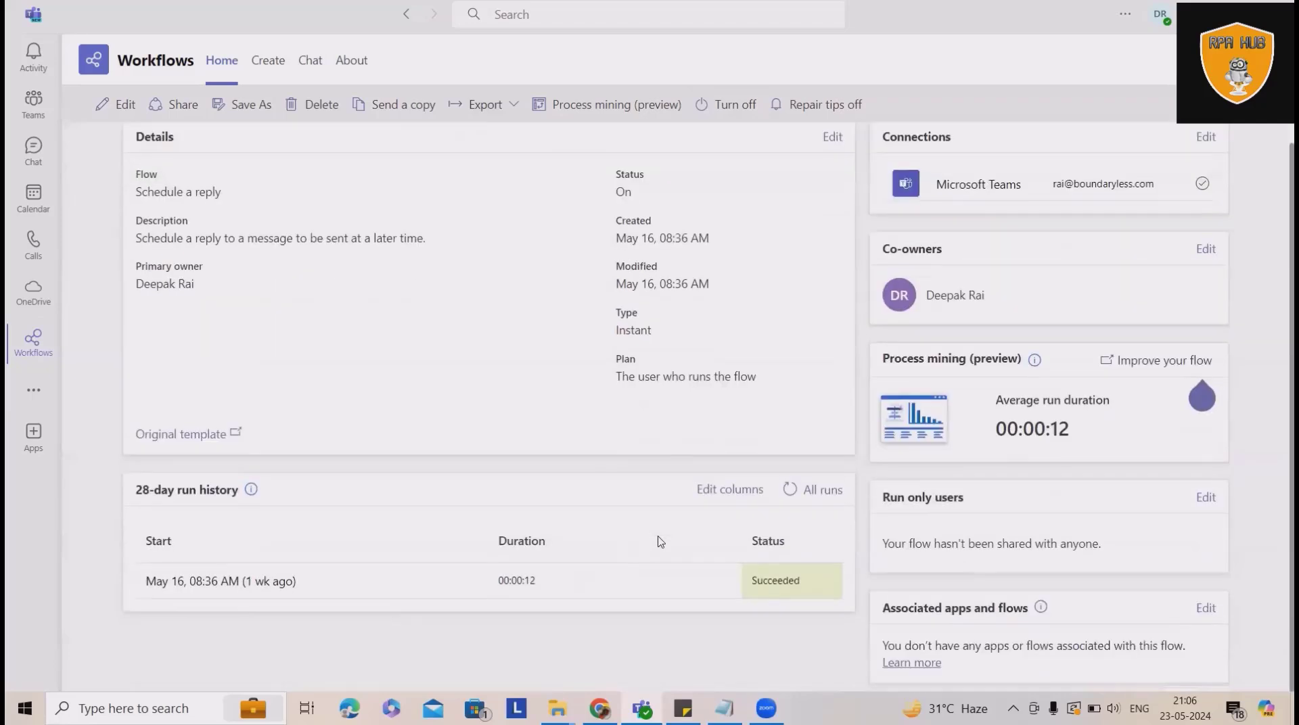
{"action": "scroll", "coordinate": [656, 559], "scroll_direction": "up", "scroll_amount": 1}
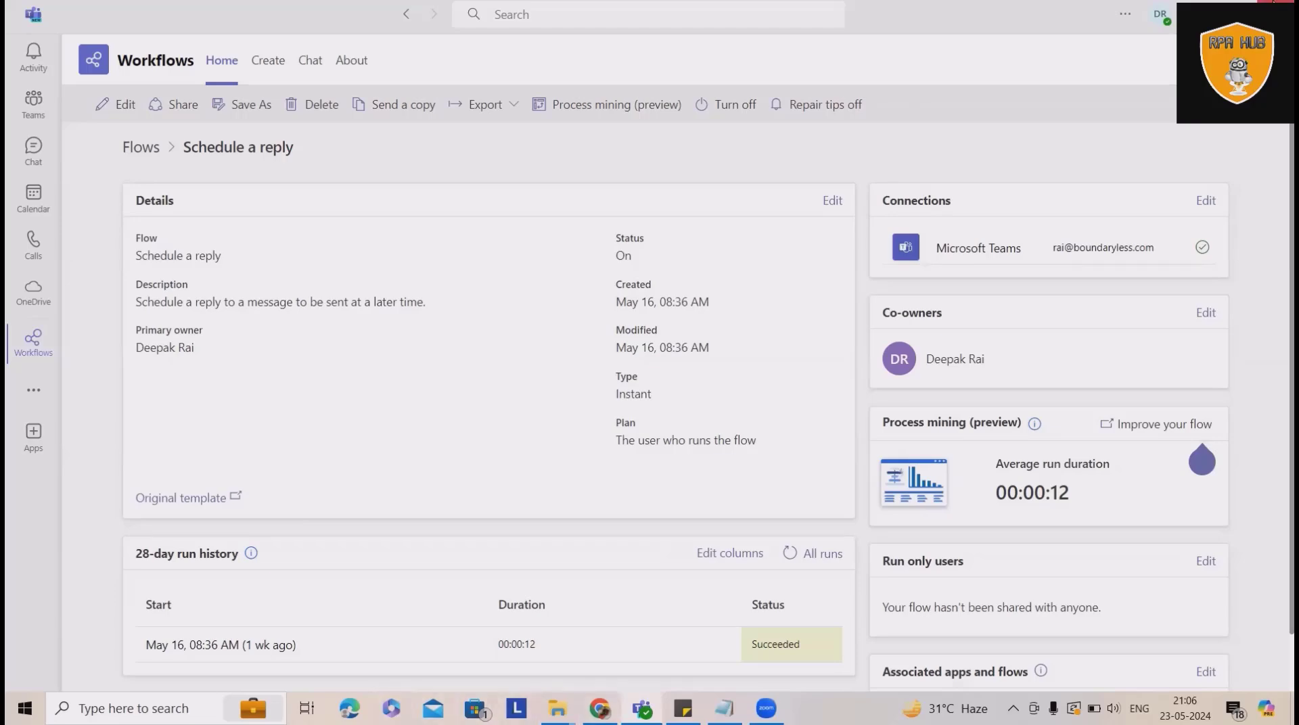
- Browse the Power Automate playlist videos in YouTube Studio, then go back and open the channel Dashboard
{"action": "left_click", "coordinate": [641, 708]}
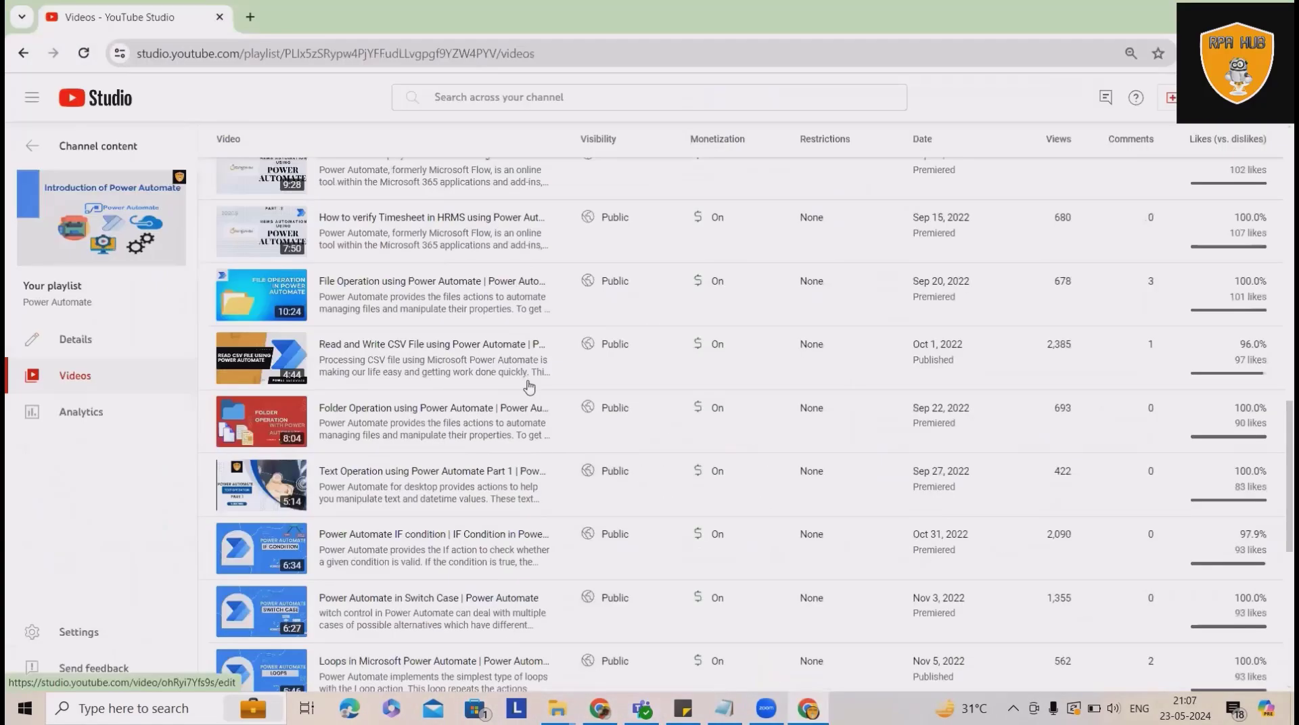
{"action": "scroll", "coordinate": [529, 386], "scroll_direction": "up", "scroll_amount": 3}
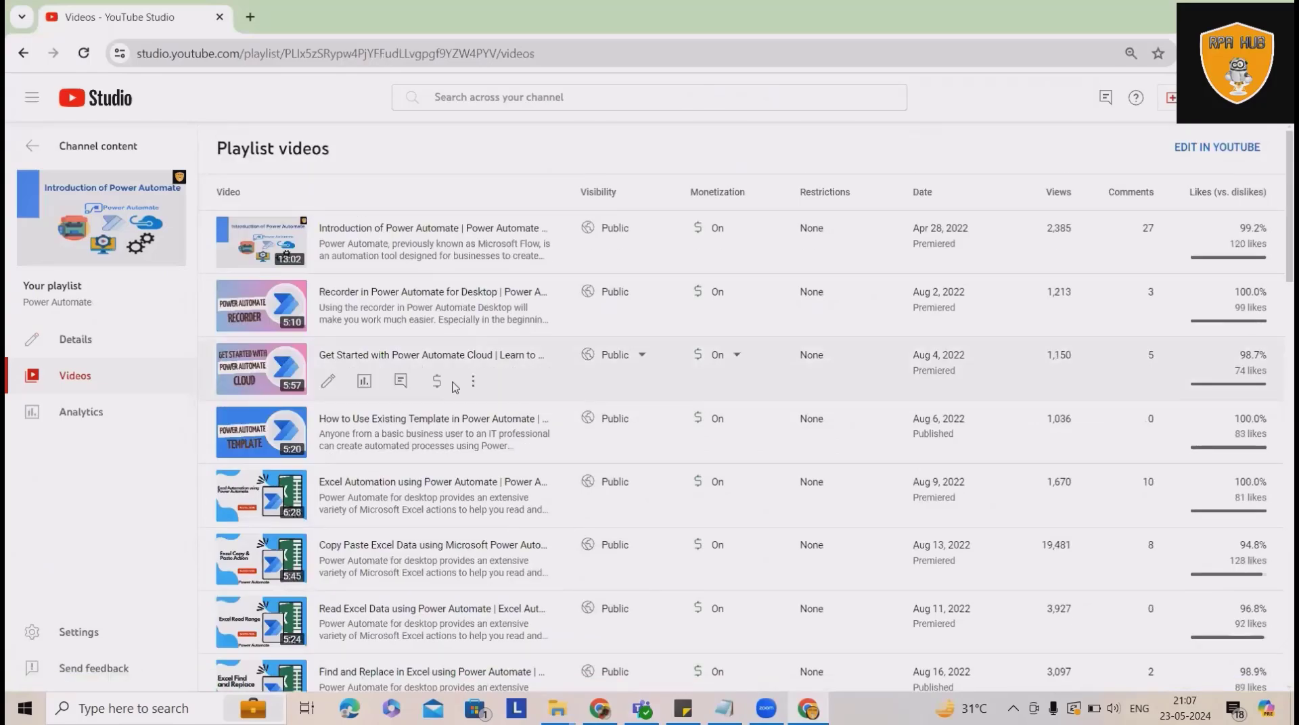
{"action": "scroll", "coordinate": [509, 458], "scroll_direction": "down", "scroll_amount": 6}
{"action": "scroll", "coordinate": [509, 457], "scroll_direction": "down", "scroll_amount": 14}
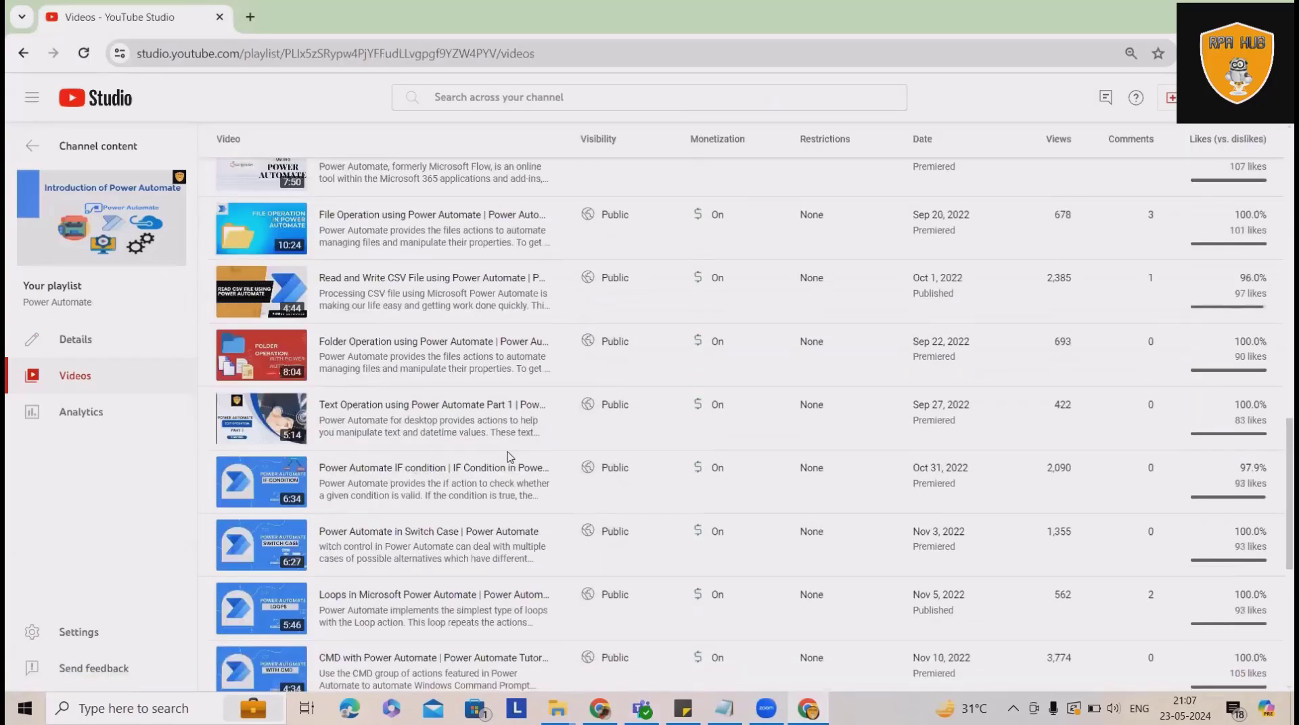
{"action": "scroll", "coordinate": [510, 457], "scroll_direction": "down", "scroll_amount": 2}
{"action": "scroll", "coordinate": [509, 457], "scroll_direction": "up", "scroll_amount": 11}
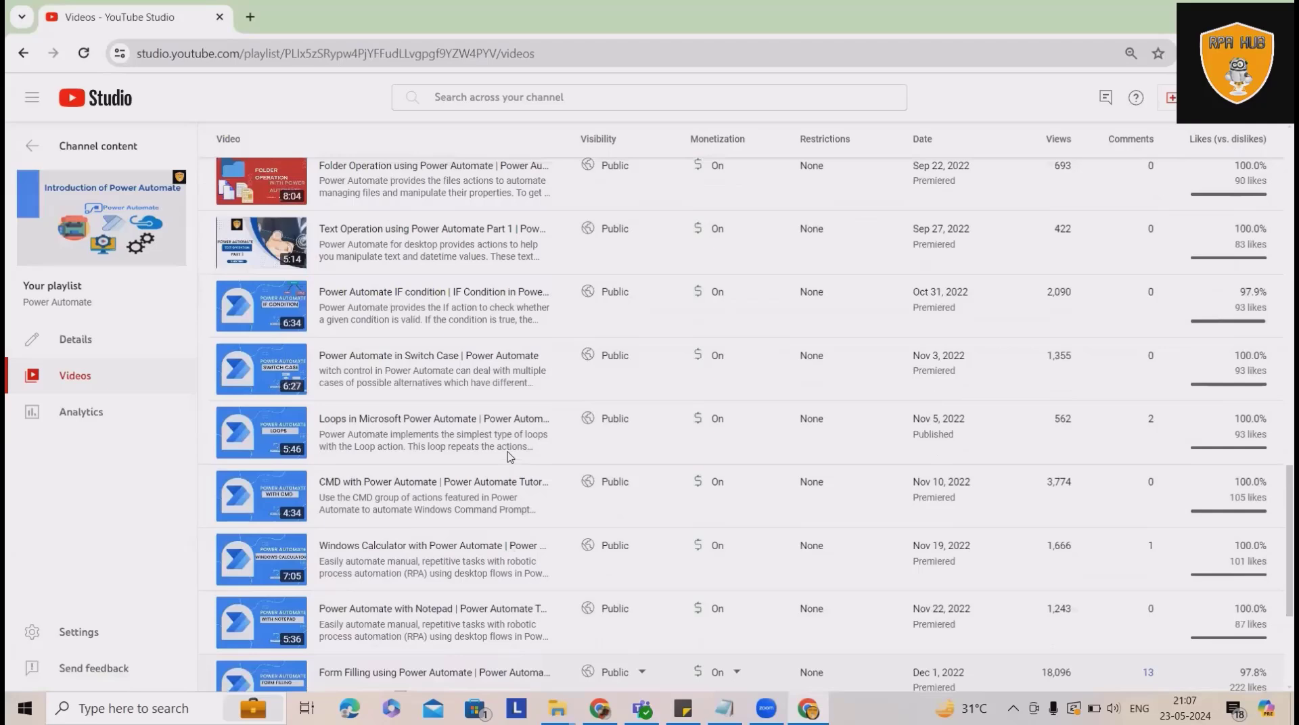
{"action": "scroll", "coordinate": [509, 457], "scroll_direction": "up", "scroll_amount": 6}
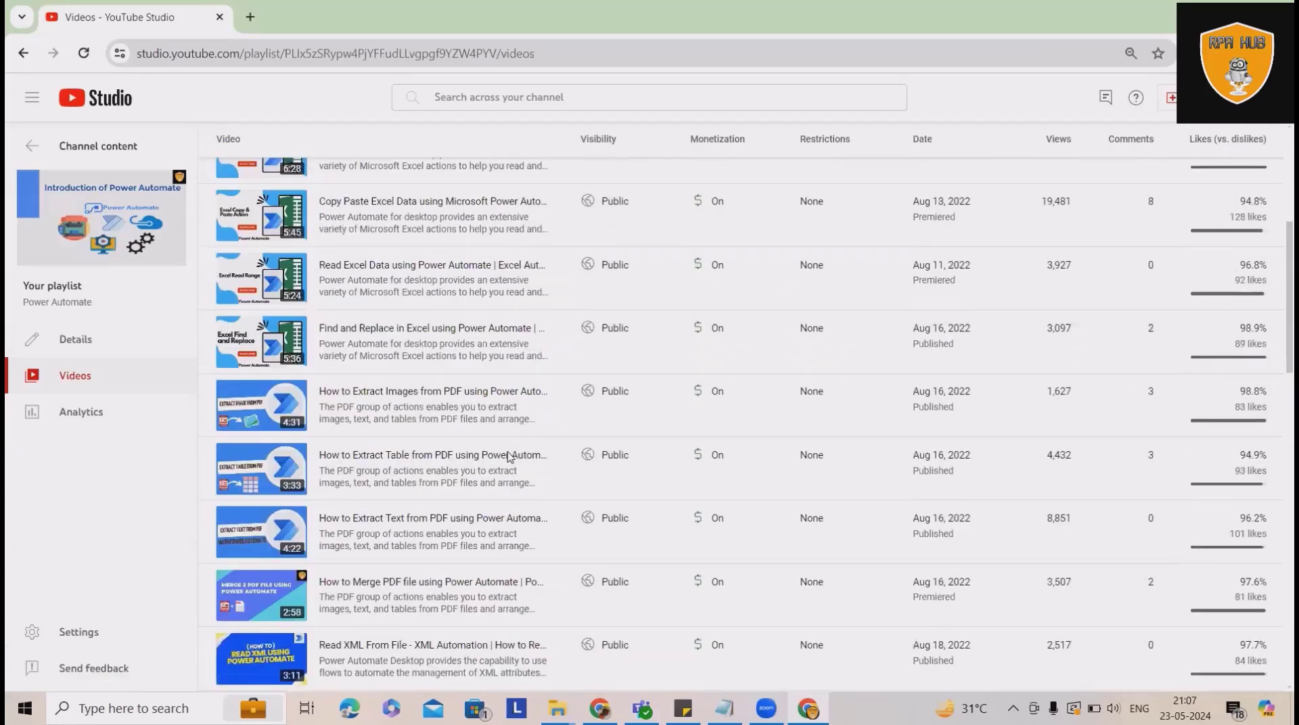
{"action": "scroll", "coordinate": [510, 457], "scroll_direction": "up", "scroll_amount": 8}
{"action": "left_click", "coordinate": [32, 147]}
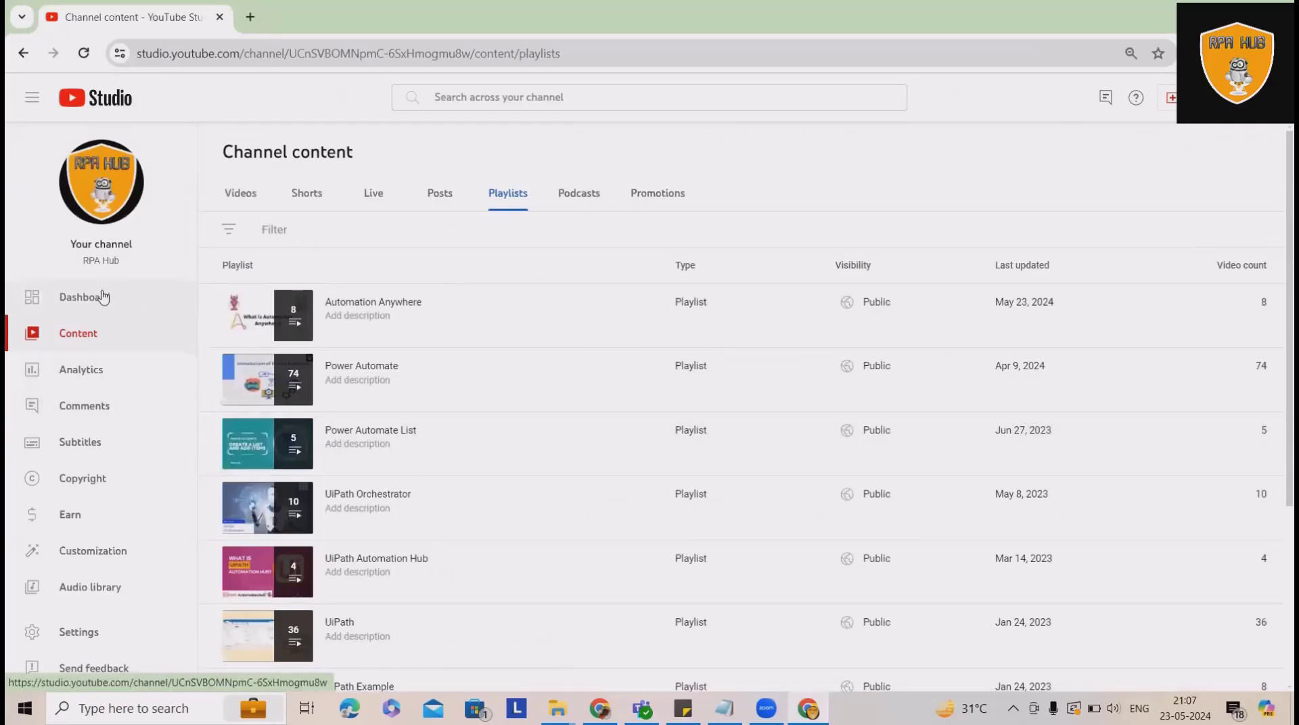
{"action": "left_click", "coordinate": [103, 297]}
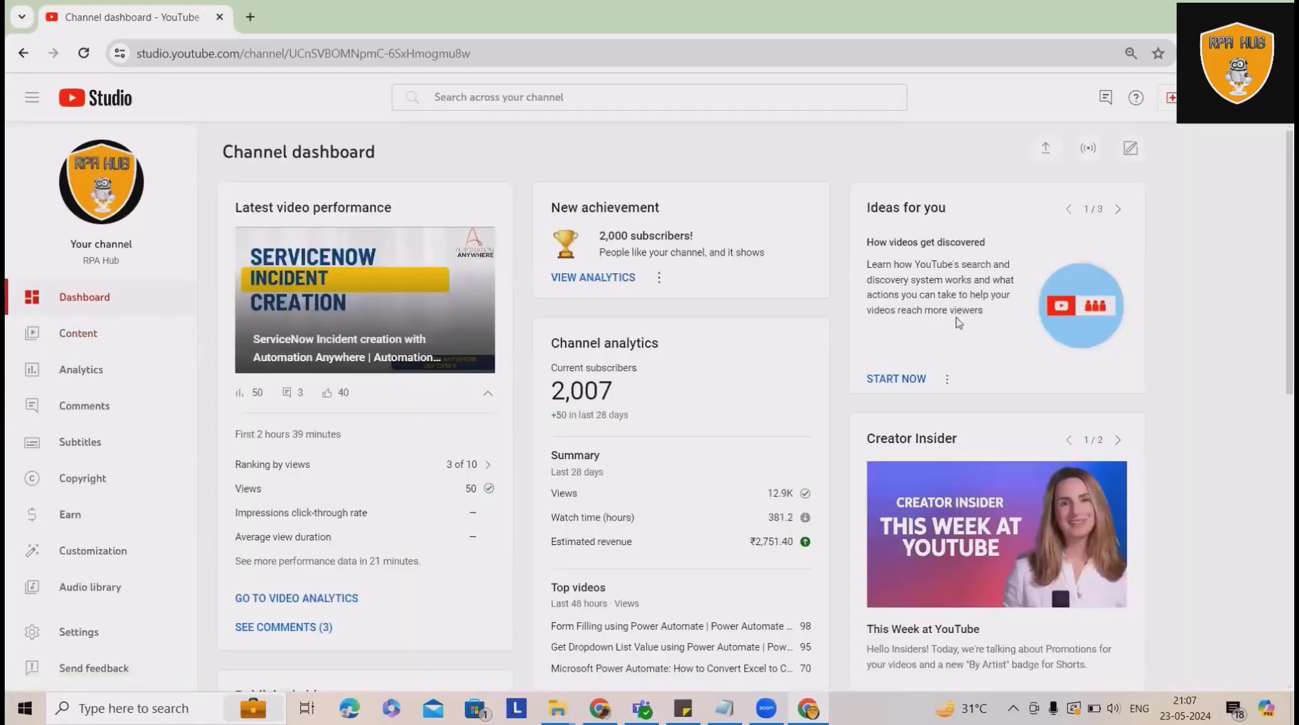